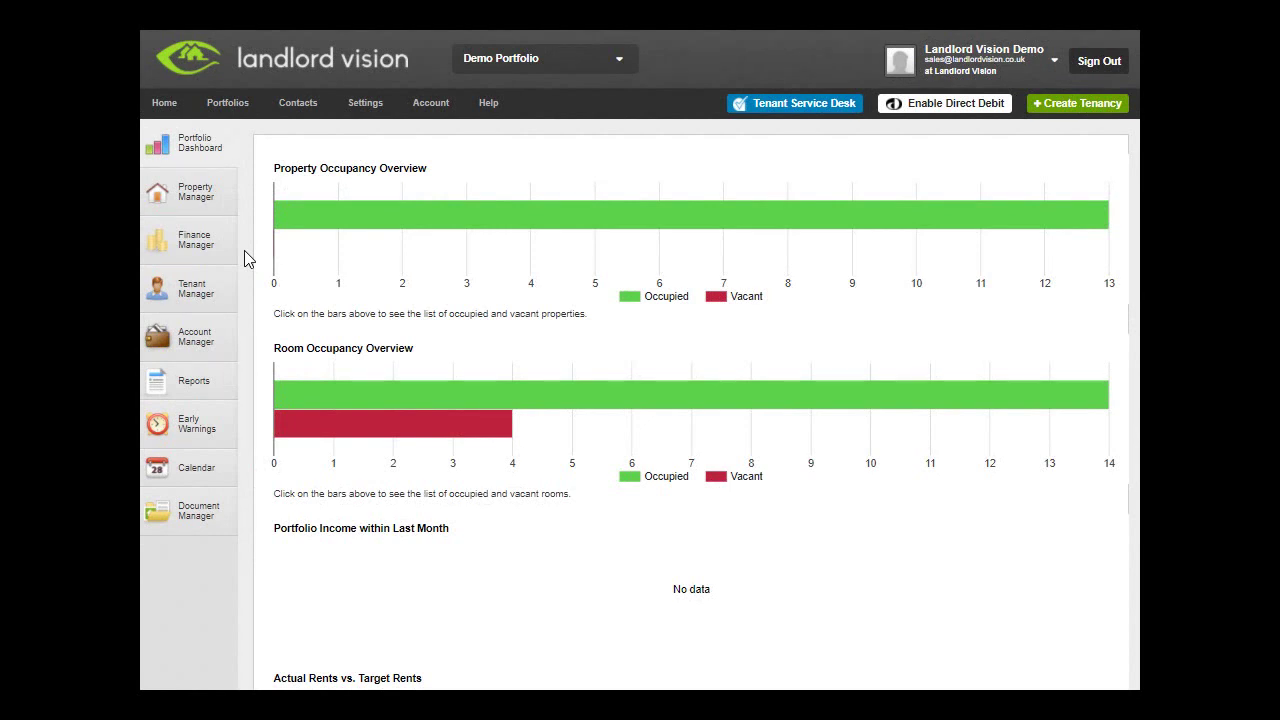
pyautogui.click(219, 194)
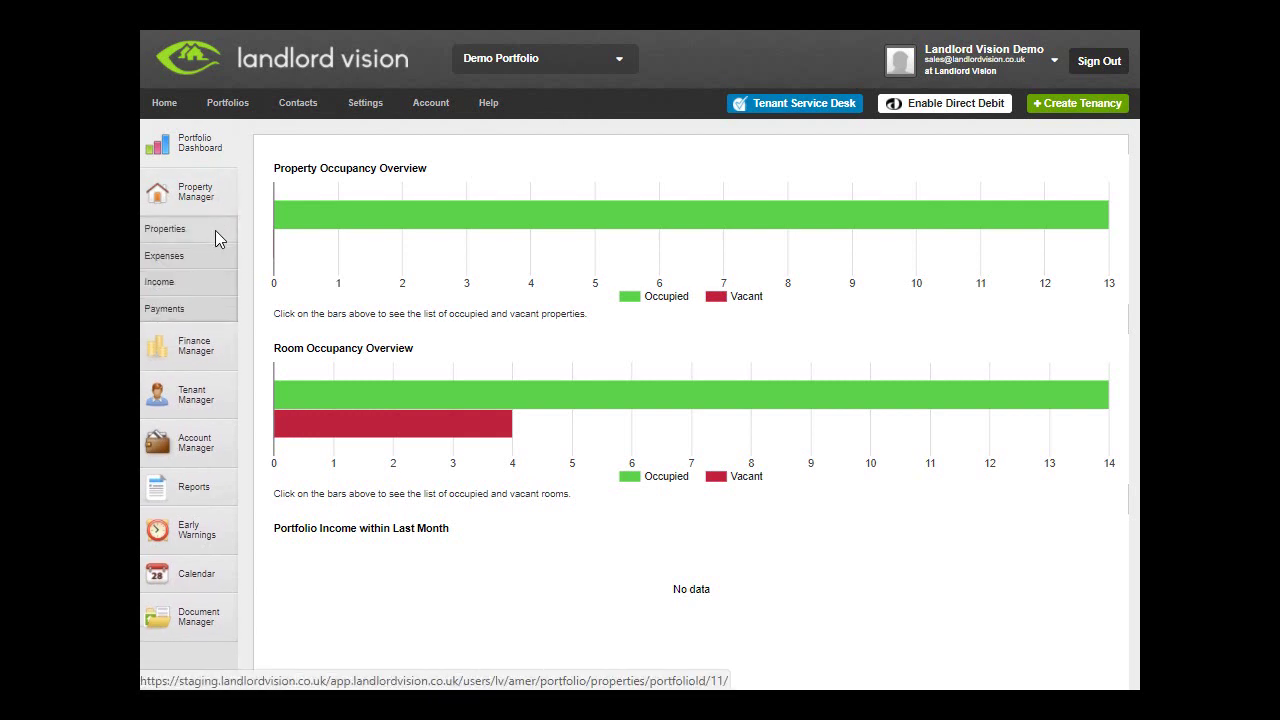
pyautogui.click(215, 230)
pyautogui.click(358, 350)
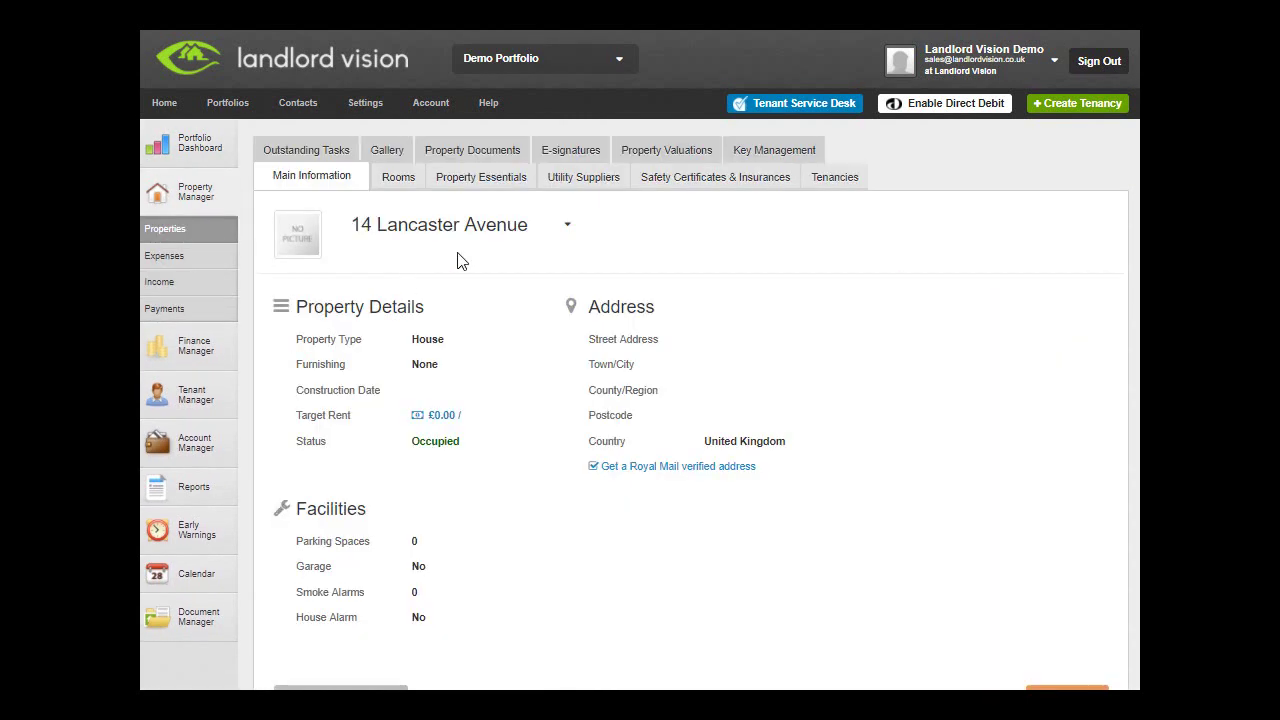
pyautogui.click(546, 152)
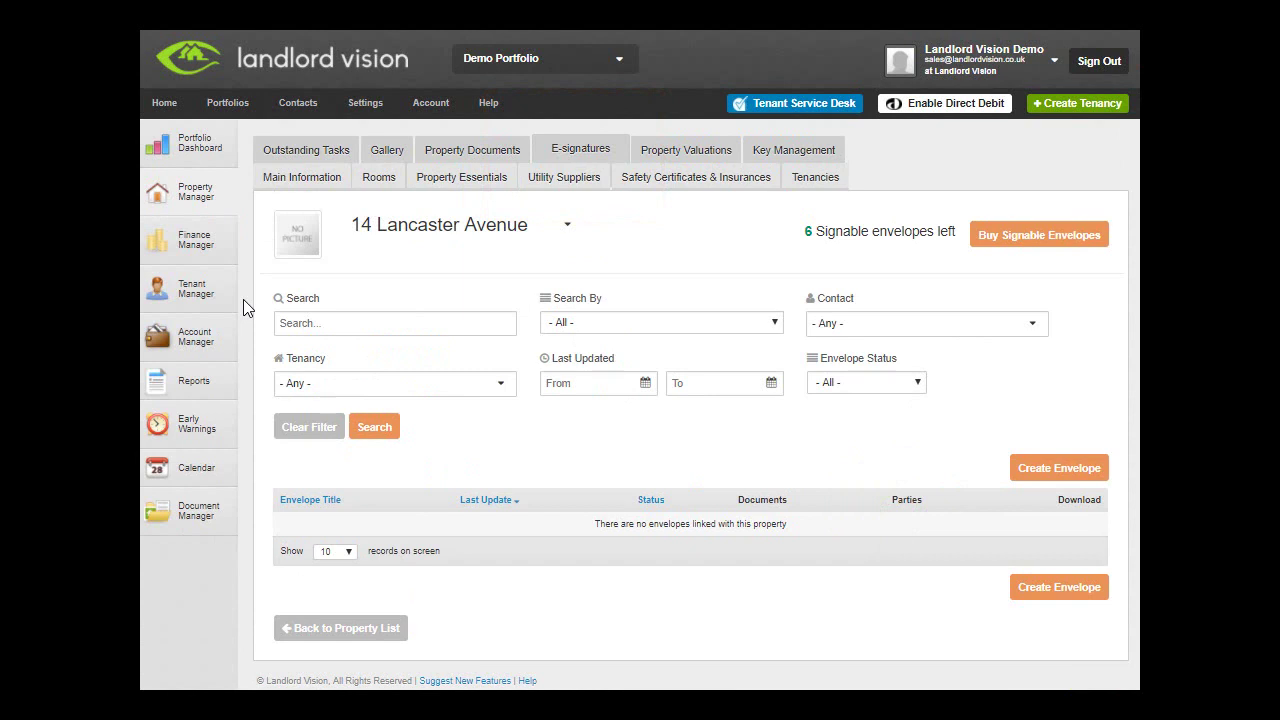
pyautogui.moveTo(206, 290)
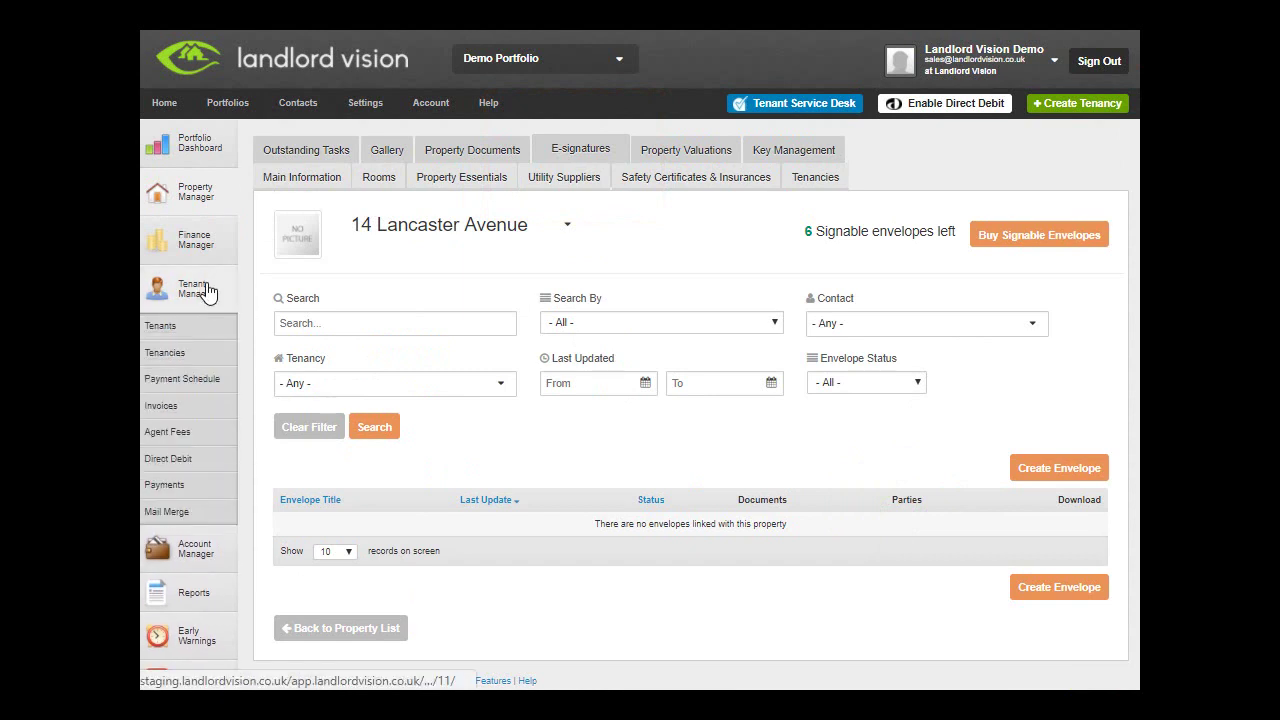
pyautogui.click(197, 358)
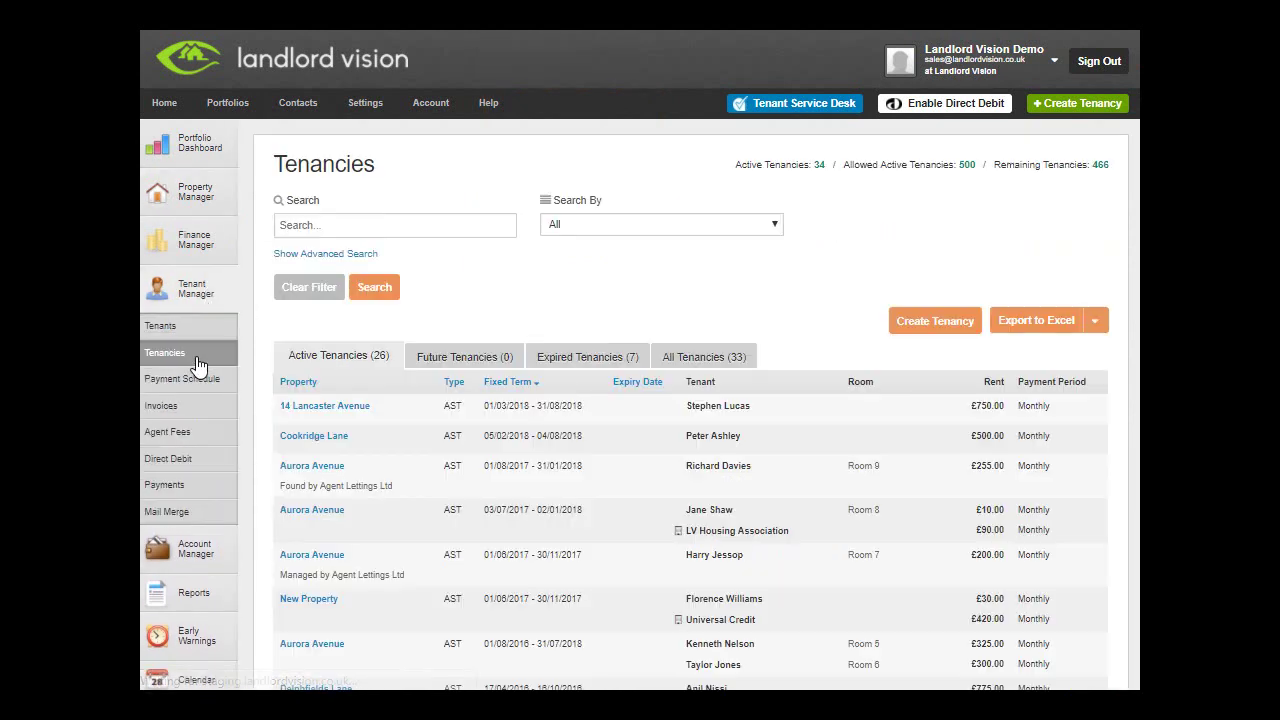
pyautogui.click(334, 410)
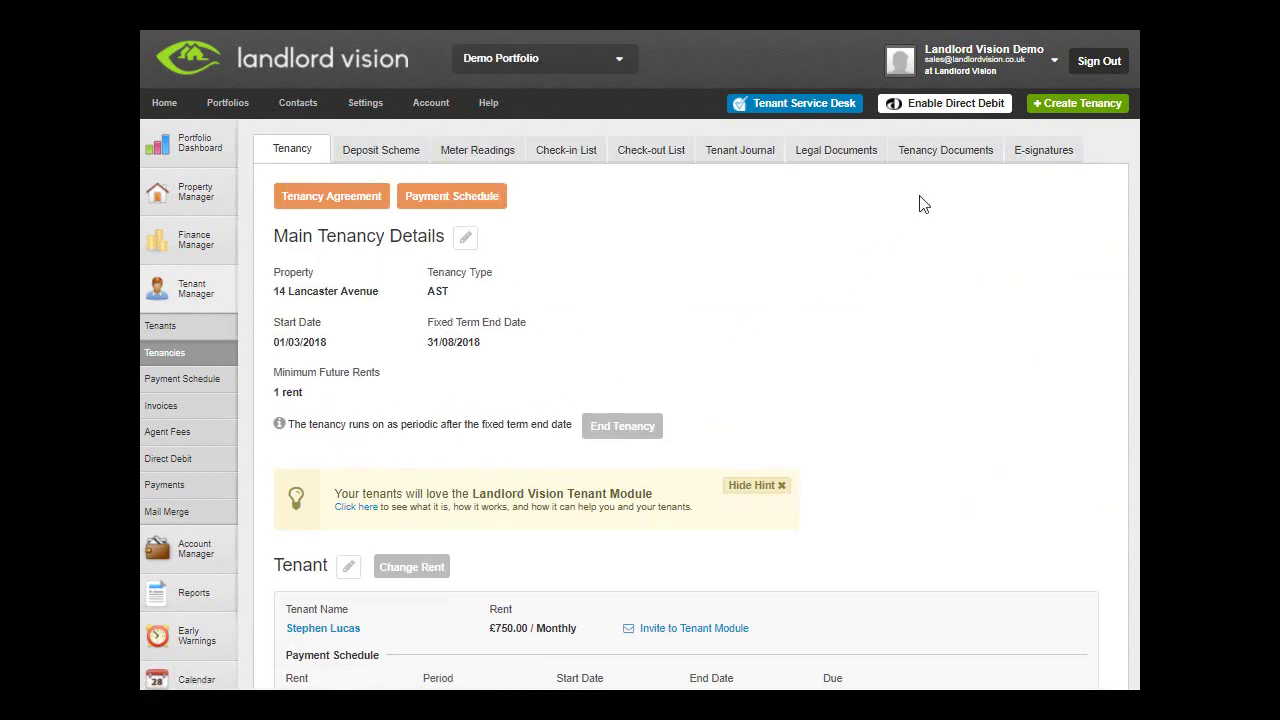
pyautogui.click(934, 157)
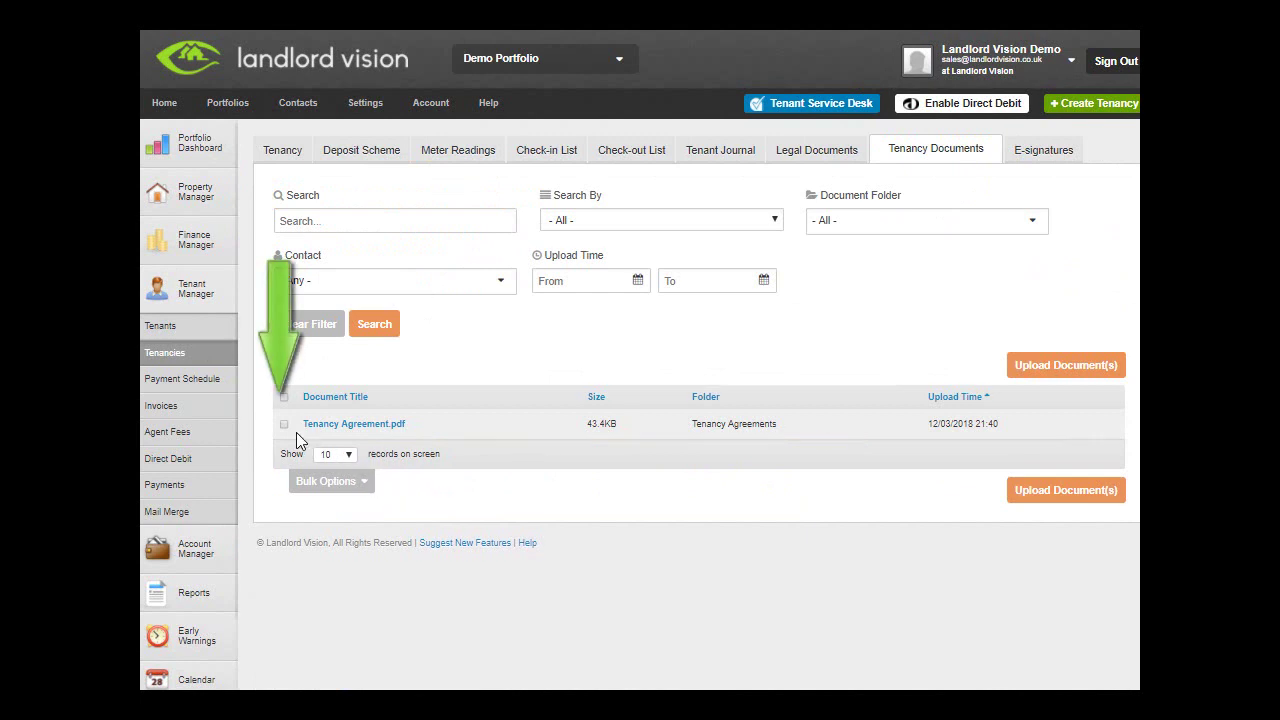
pyautogui.click(265, 423)
pyautogui.click(285, 424)
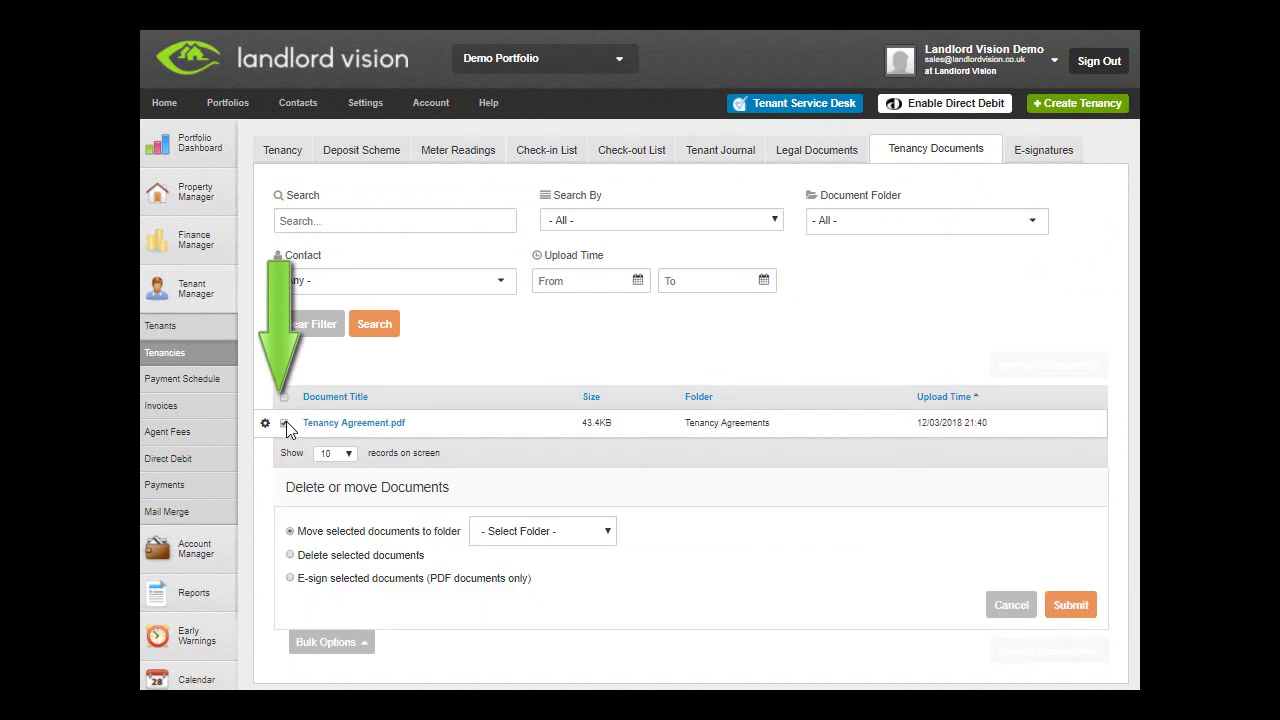
pyautogui.click(300, 586)
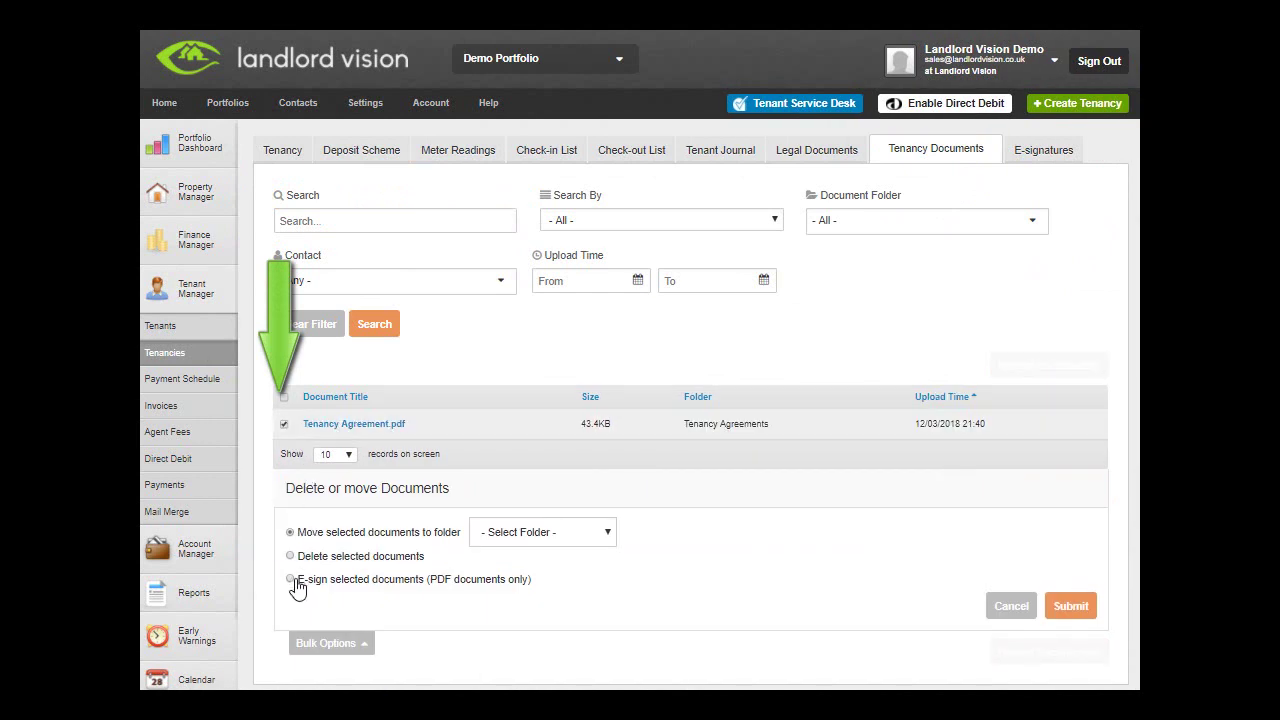
# Create an envelope from Tenancy Agreement.pdf and advance to Envelope Details.
pyautogui.click(1070, 606)
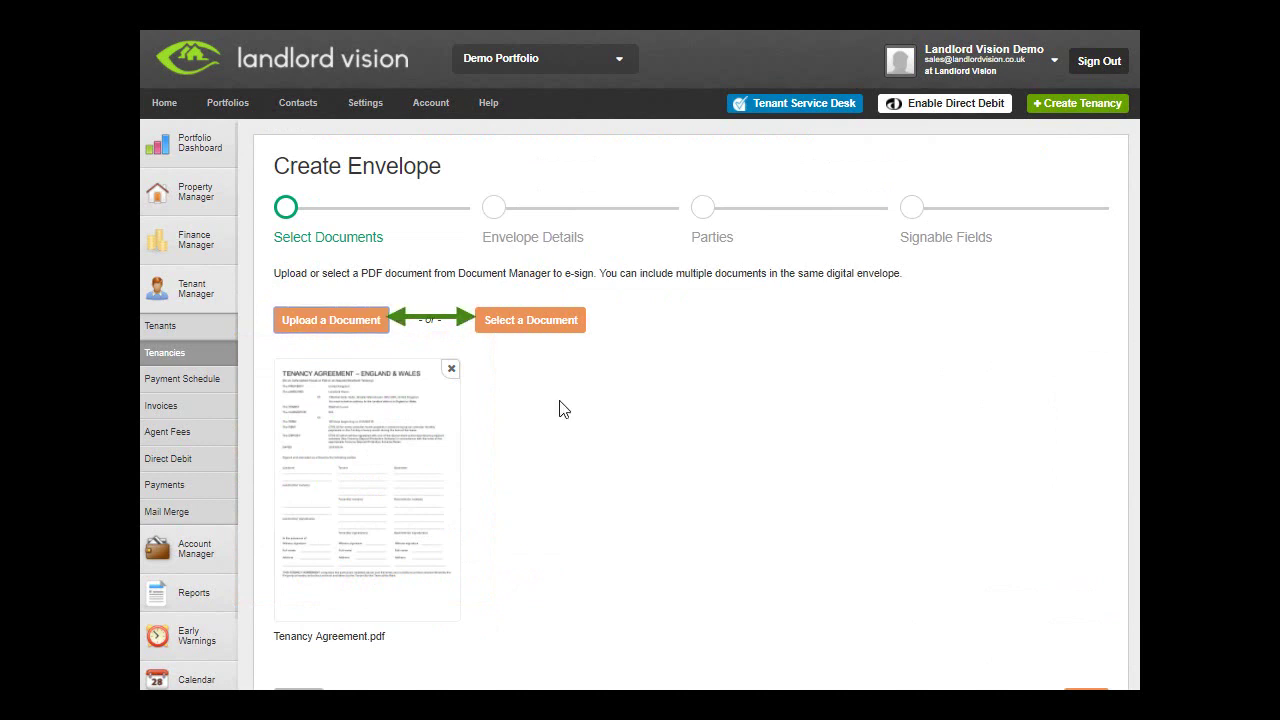
pyautogui.scroll(-3, 565, 408)
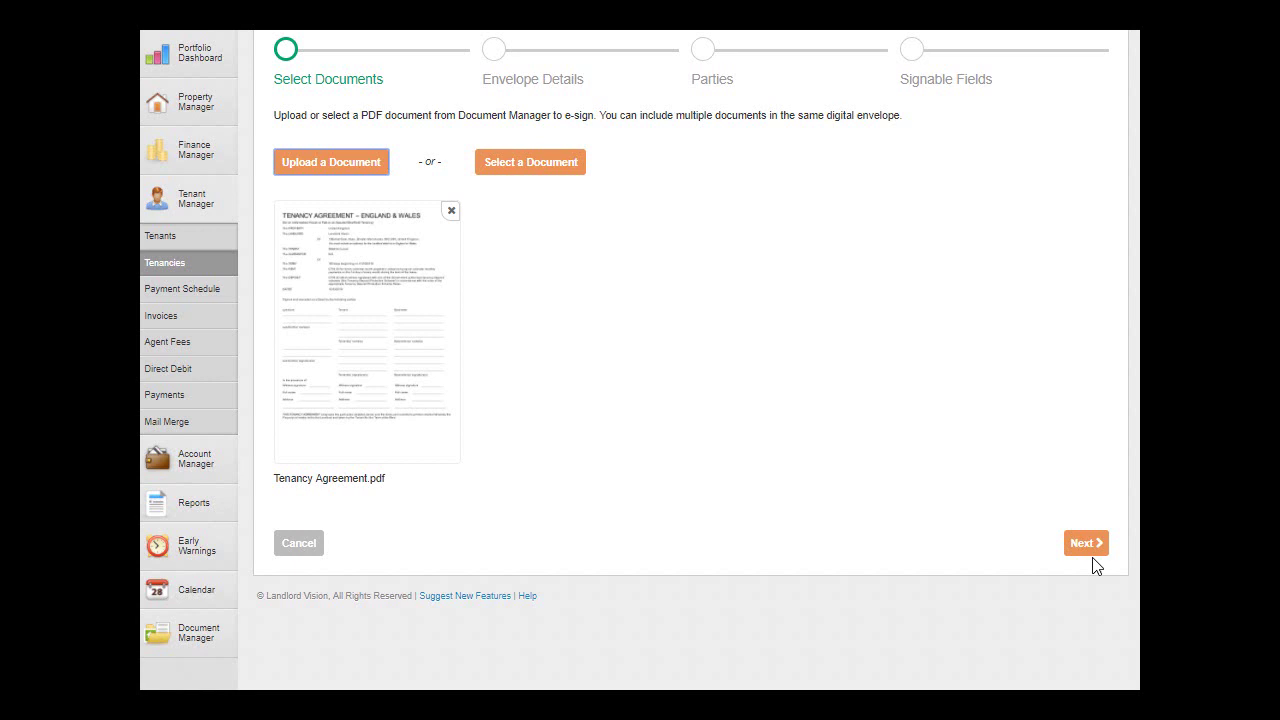
pyautogui.click(1087, 550)
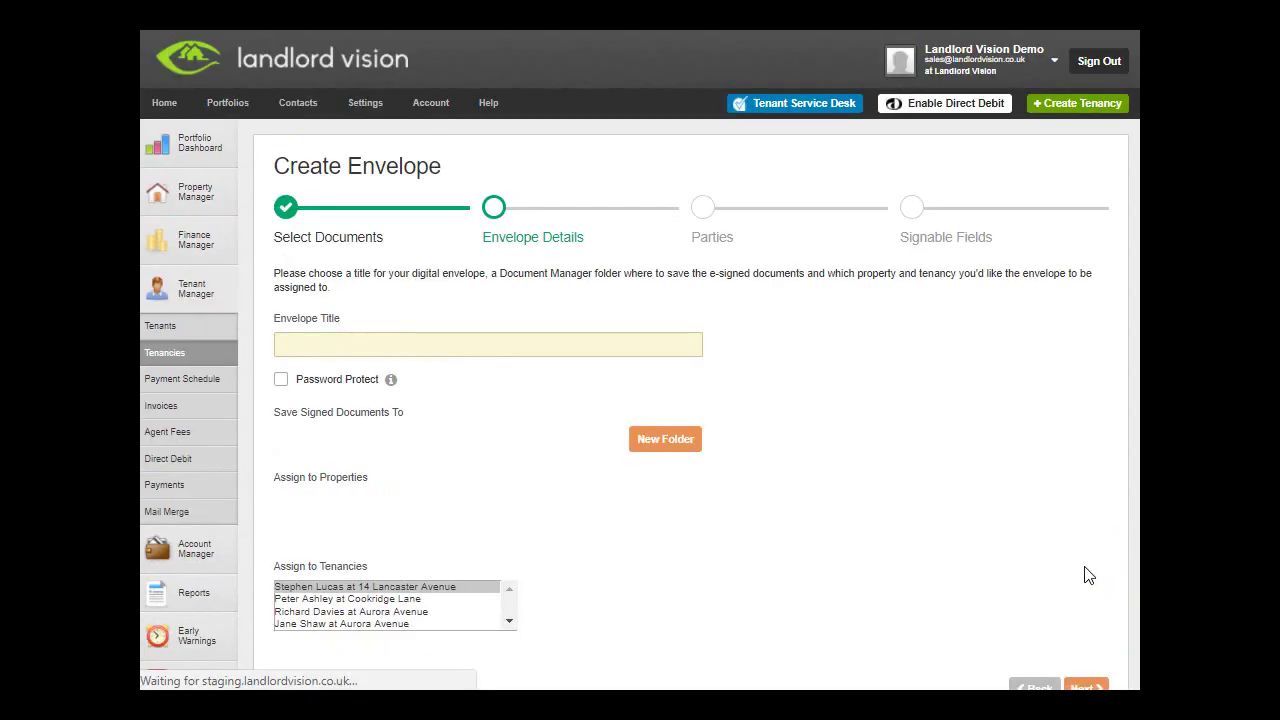
# Title the envelope 'Tenancy Agreement', password-protect it, and save signed documents to Coventry Avenue.
pyautogui.write('Tenancy Agr')
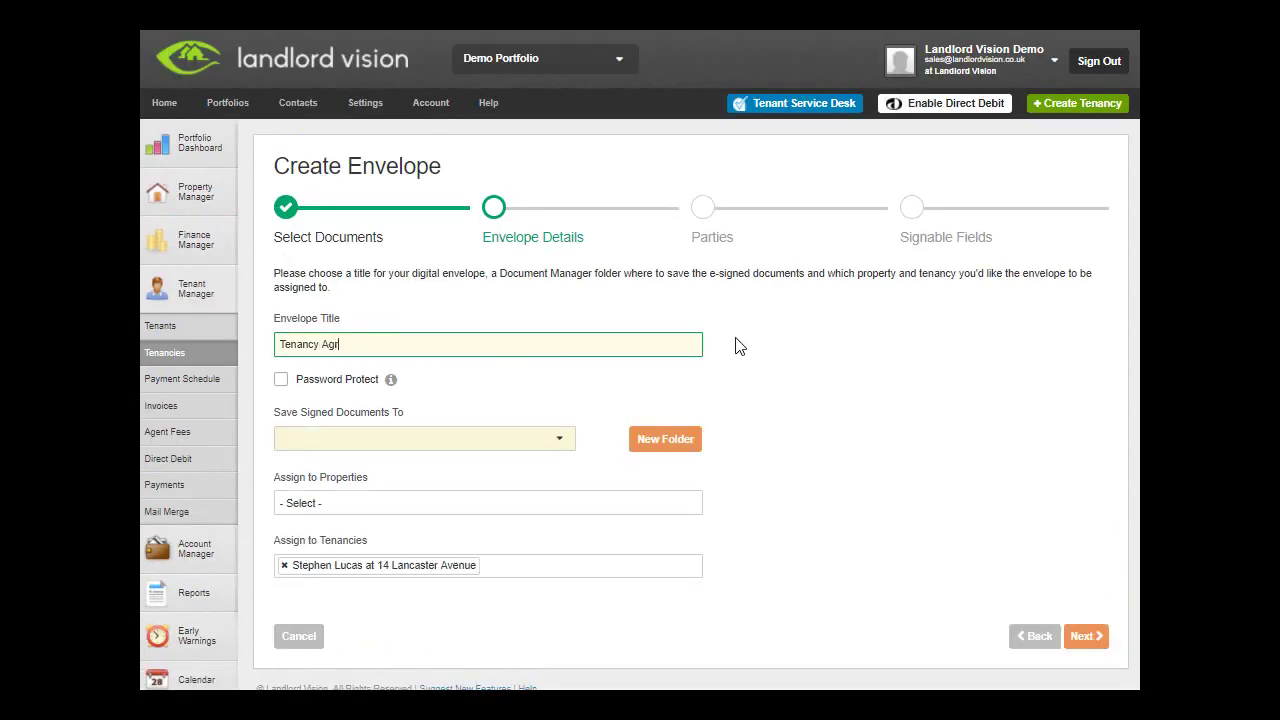
pyautogui.write('eement')
pyautogui.click(281, 382)
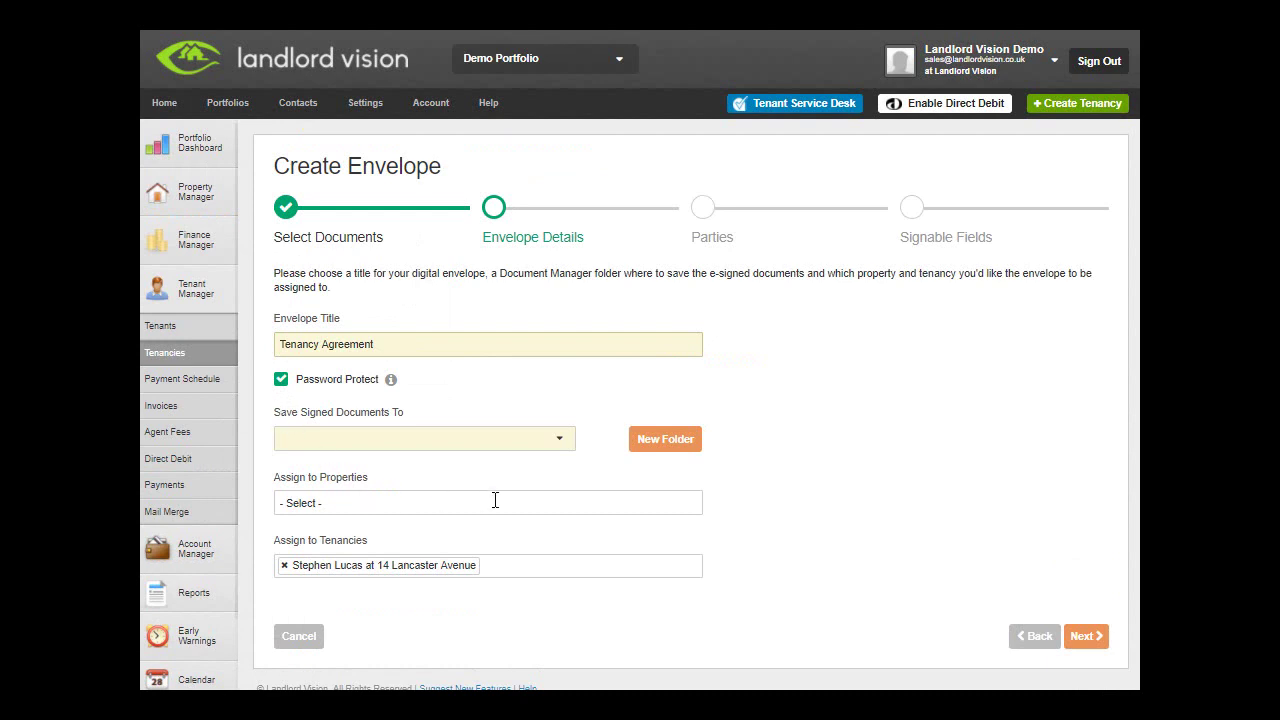
pyautogui.click(566, 439)
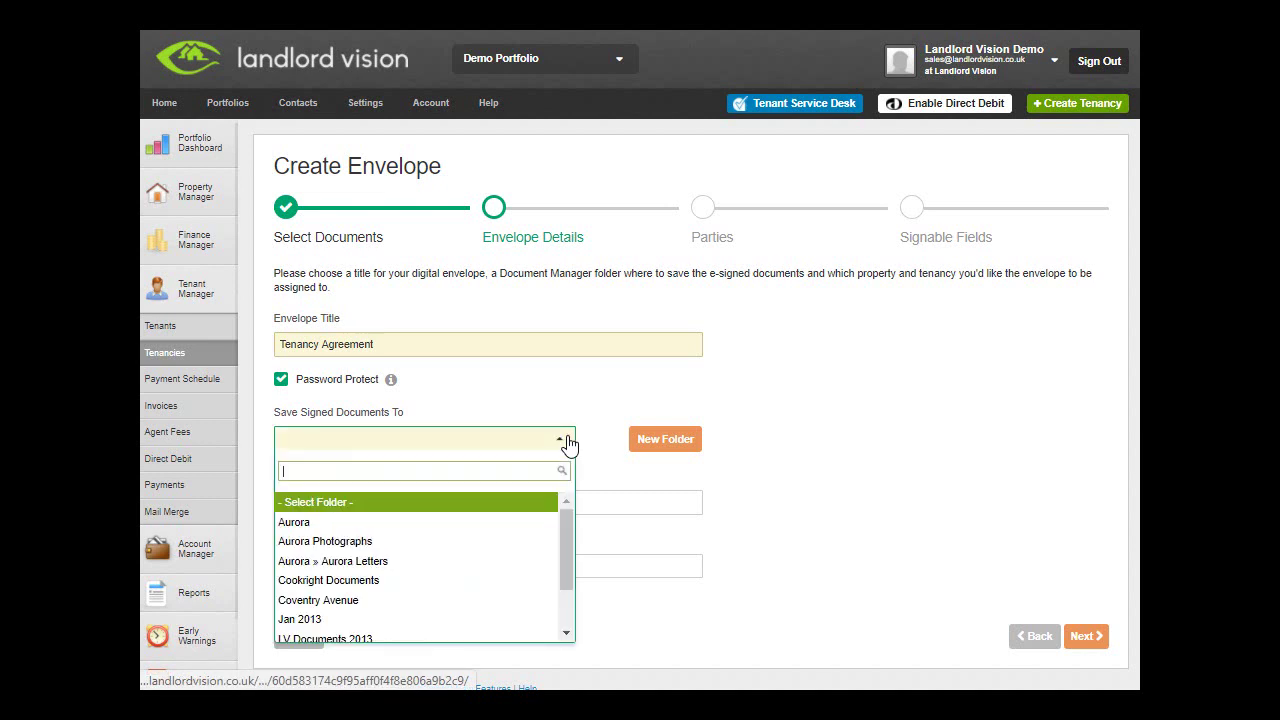
pyautogui.click(503, 603)
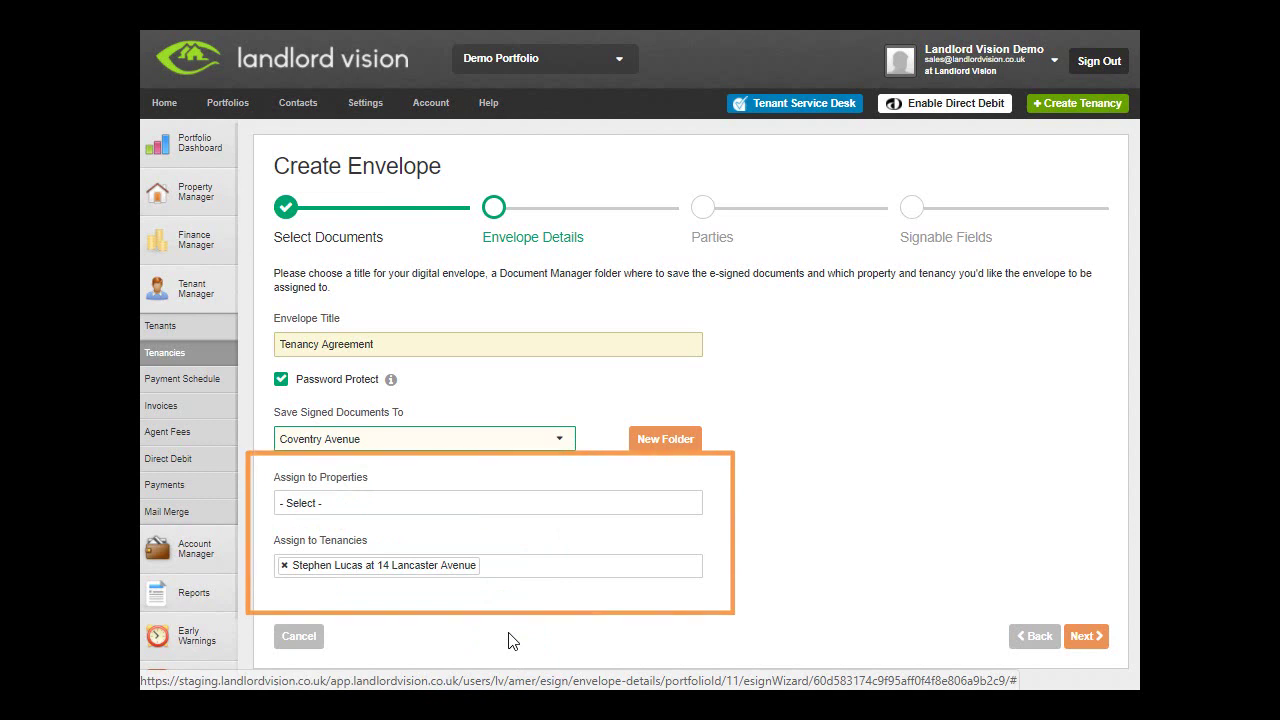
# On the Parties step, search the contacts and choose the tenant as the first party.
pyautogui.click(1089, 646)
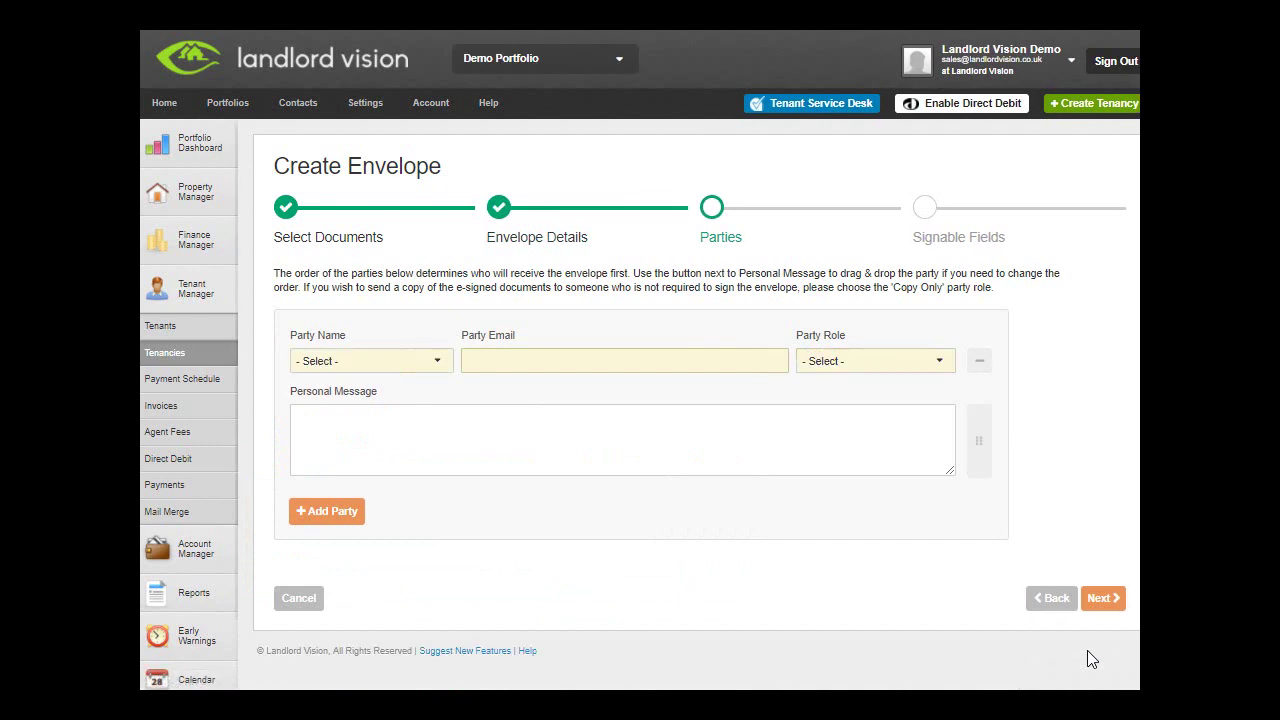
pyautogui.click(437, 366)
pyautogui.write('ste')
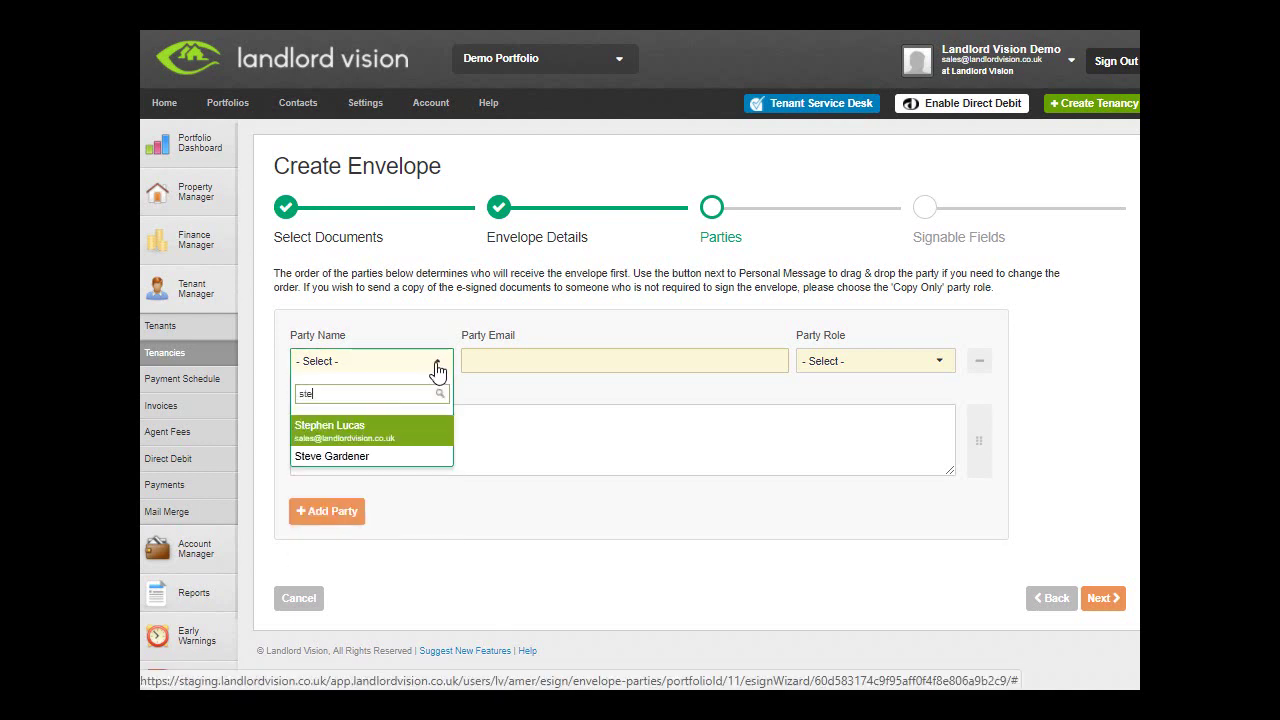
pyautogui.click(384, 428)
# Write the message 'Hi, Please sign and return the attached Tenancy Agreement. Thank you, Landlord'.
pyautogui.click(485, 417)
pyautogui.write('Hi,  ')
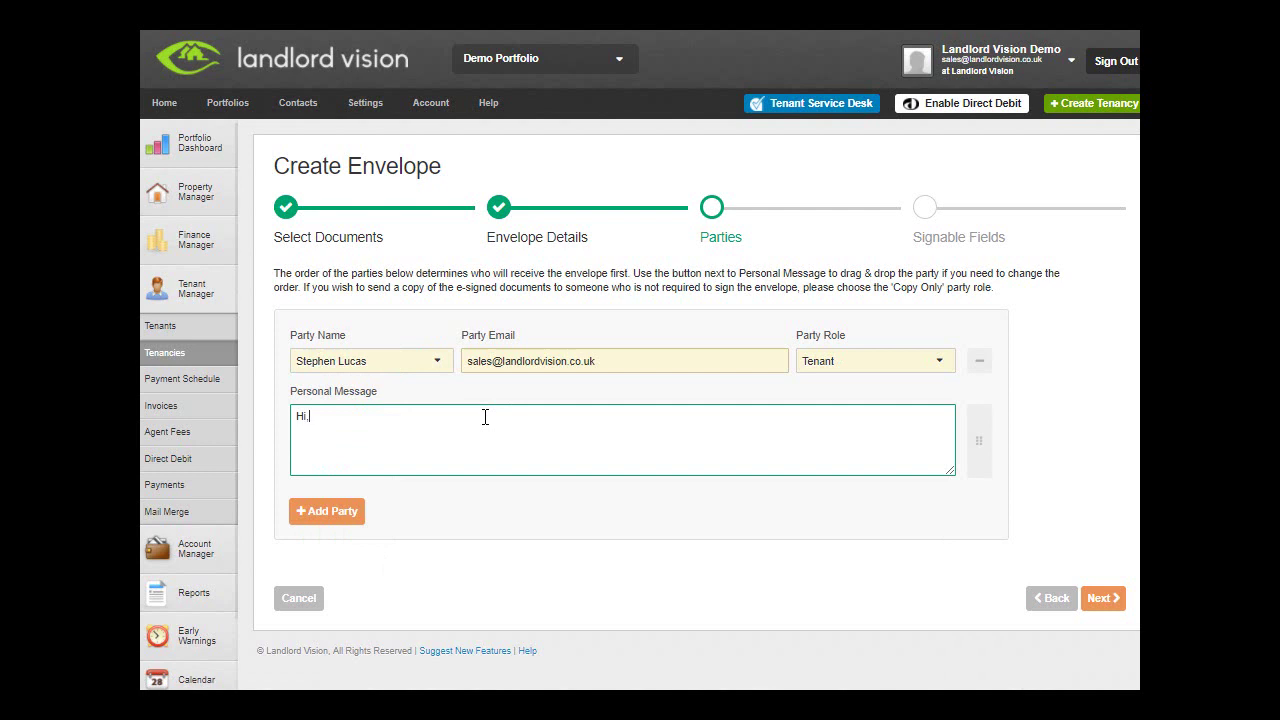
pyautogui.write('Please sign and return the attached Tenancy Agreement.')
pyautogui.press('Return')
pyautogui.press('Return')
pyautogui.write('Thank you,')
pyautogui.press('Return')
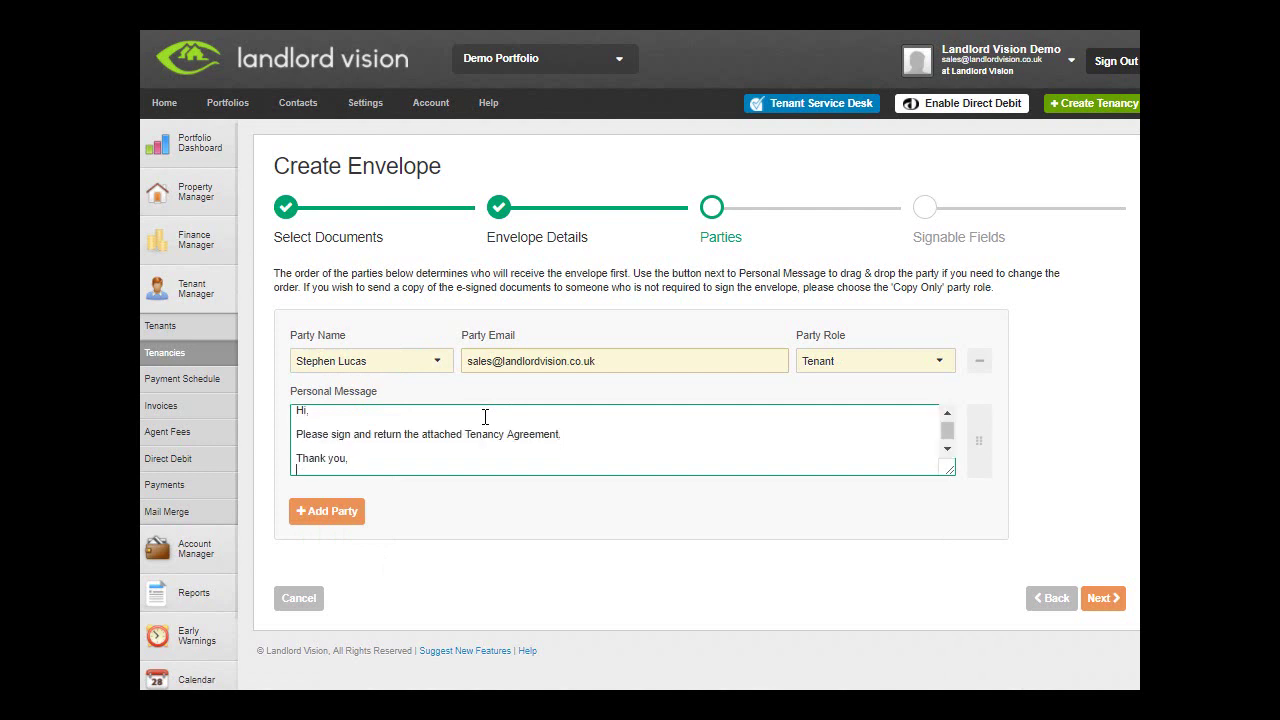
pyautogui.write('Landlord')
# Add a second party using the landlord contact and its suggested email address.
pyautogui.click(343, 524)
pyautogui.click(430, 543)
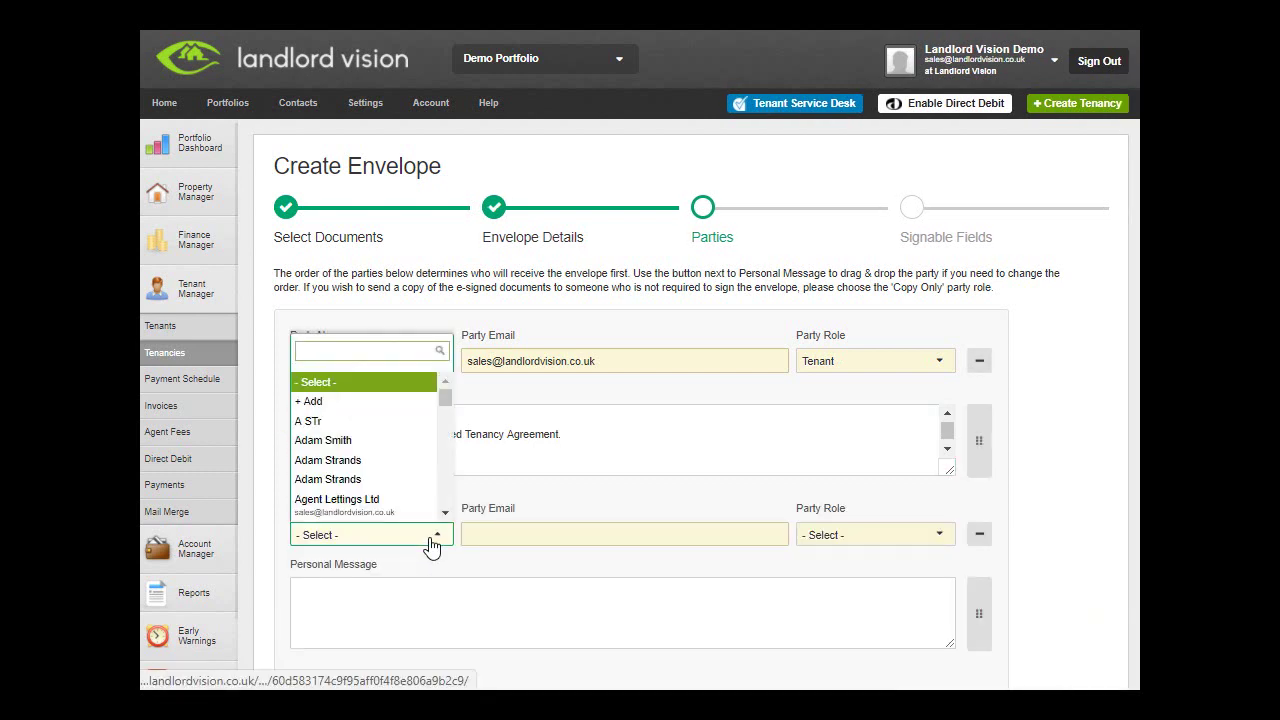
pyautogui.click(403, 445)
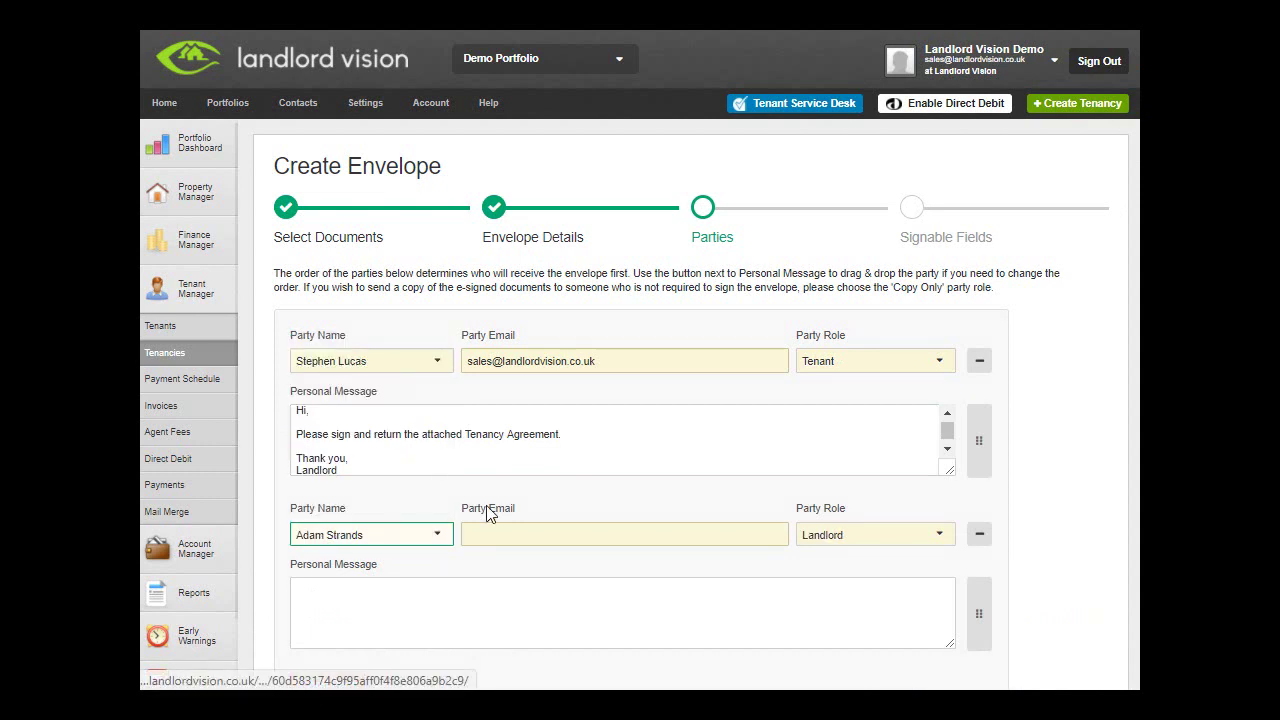
pyautogui.click(494, 533)
pyautogui.write('sale')
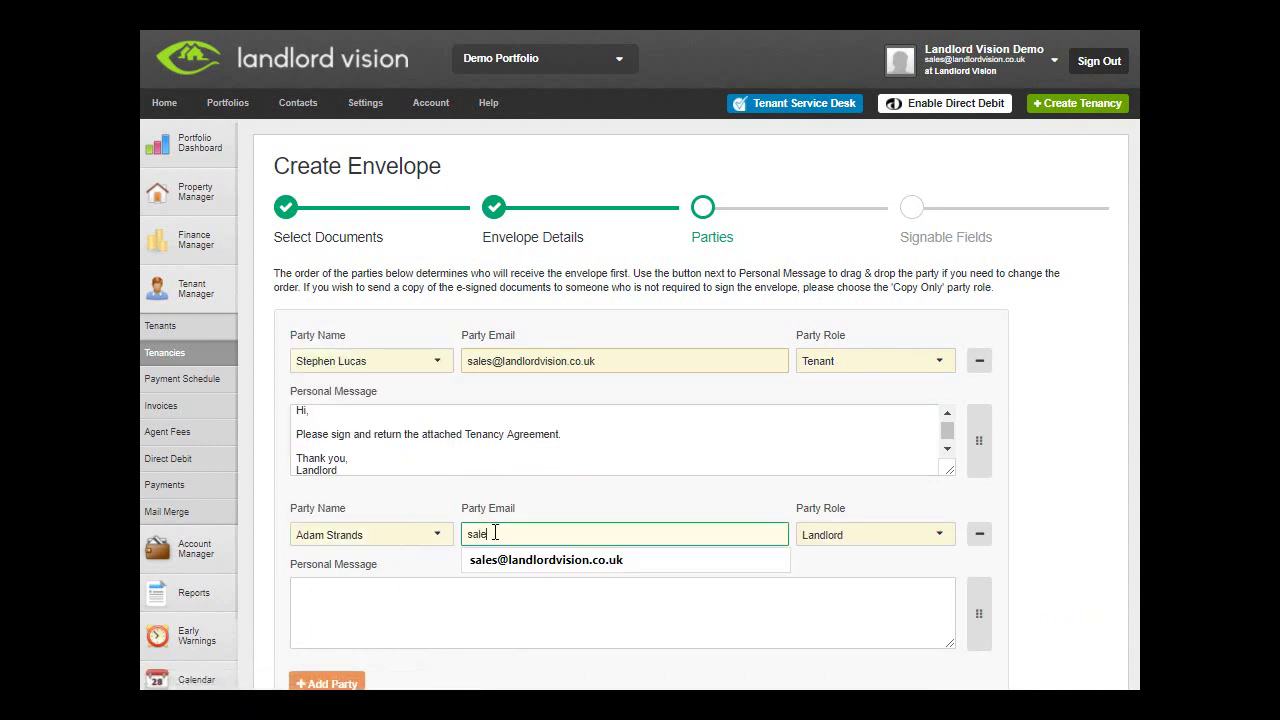
pyautogui.press('Down')
pyautogui.press('Tab')
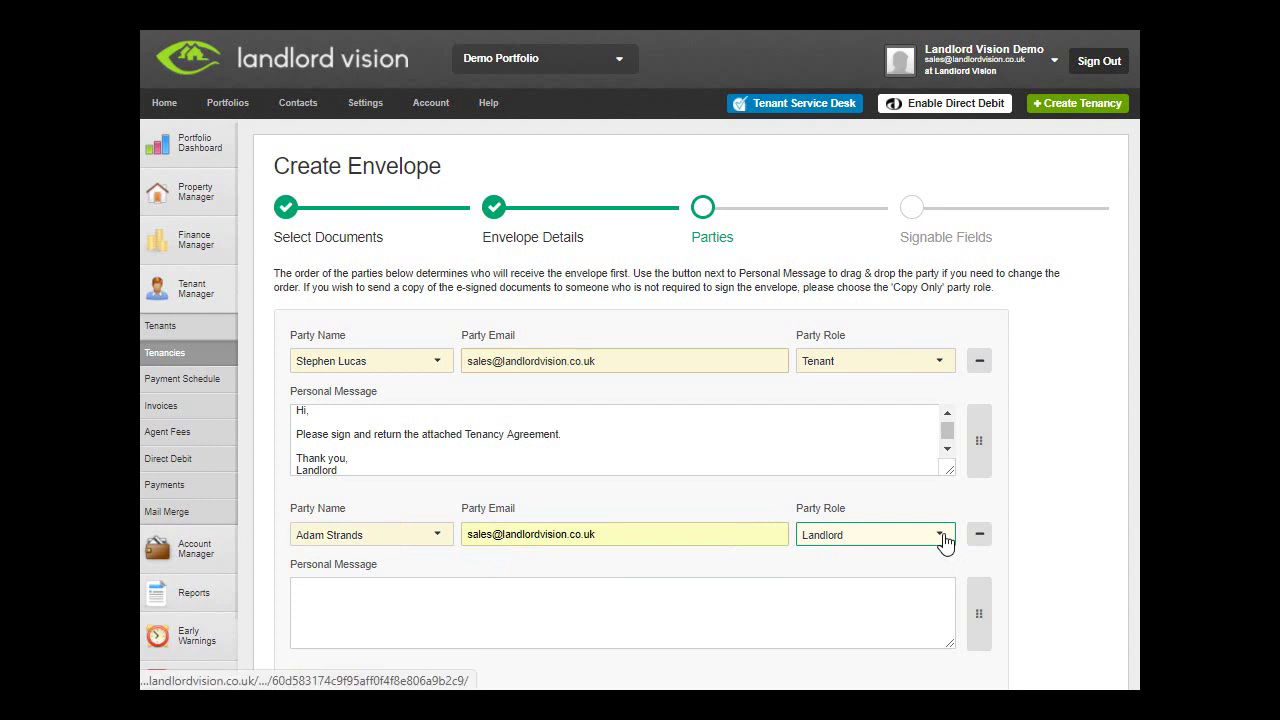
# Make the second party Copy Only, move the tenant below it, then remove the Copy Only party.
pyautogui.click(940, 536)
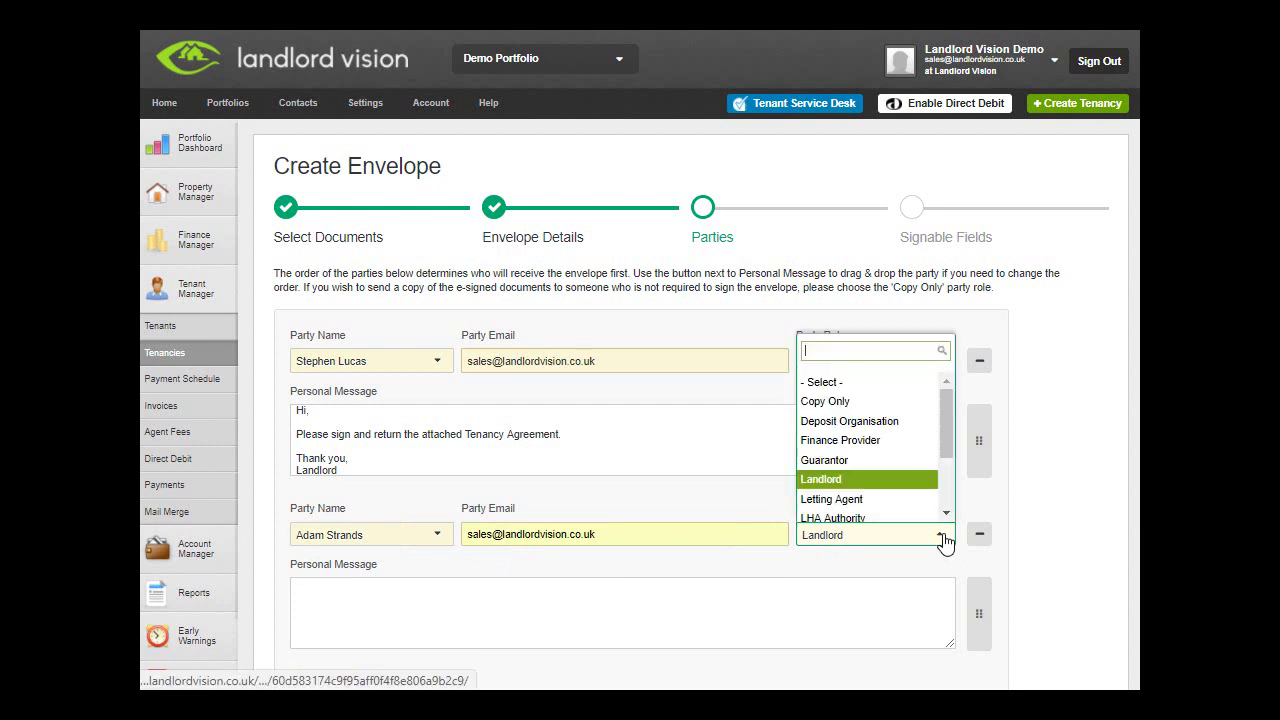
pyautogui.click(914, 403)
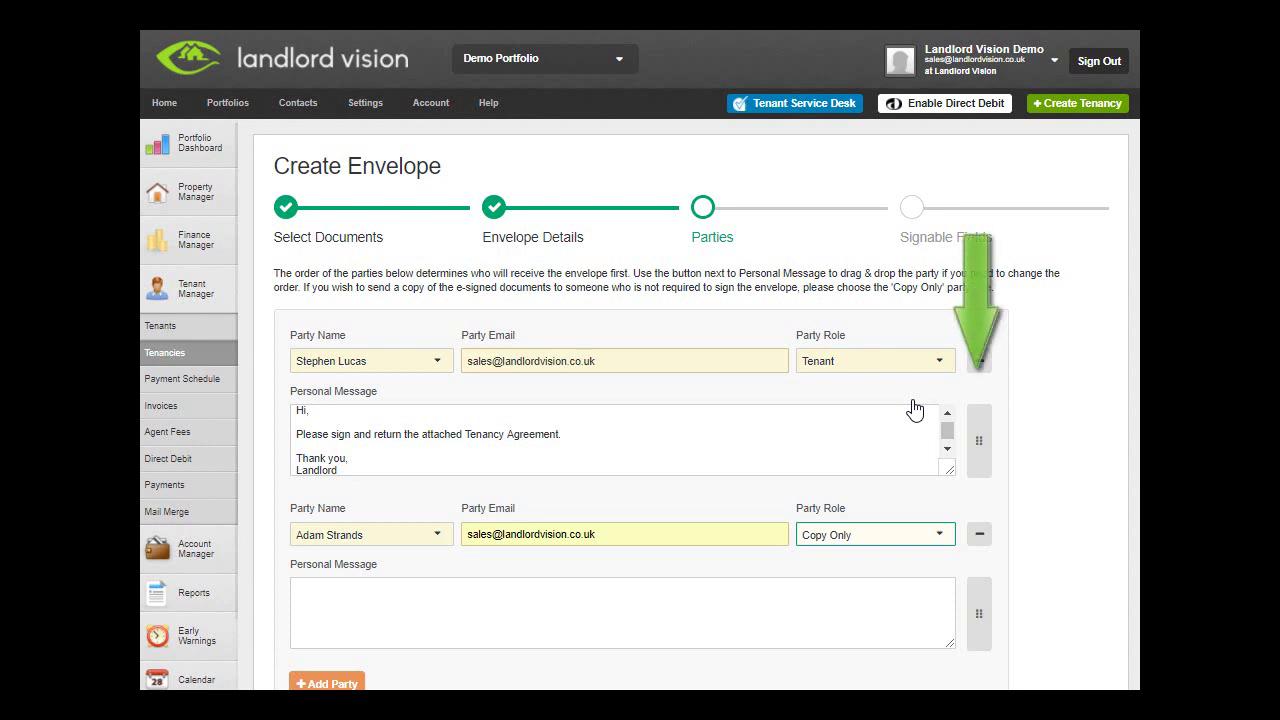
pyautogui.moveTo(975, 461); pyautogui.dragTo(979, 615)
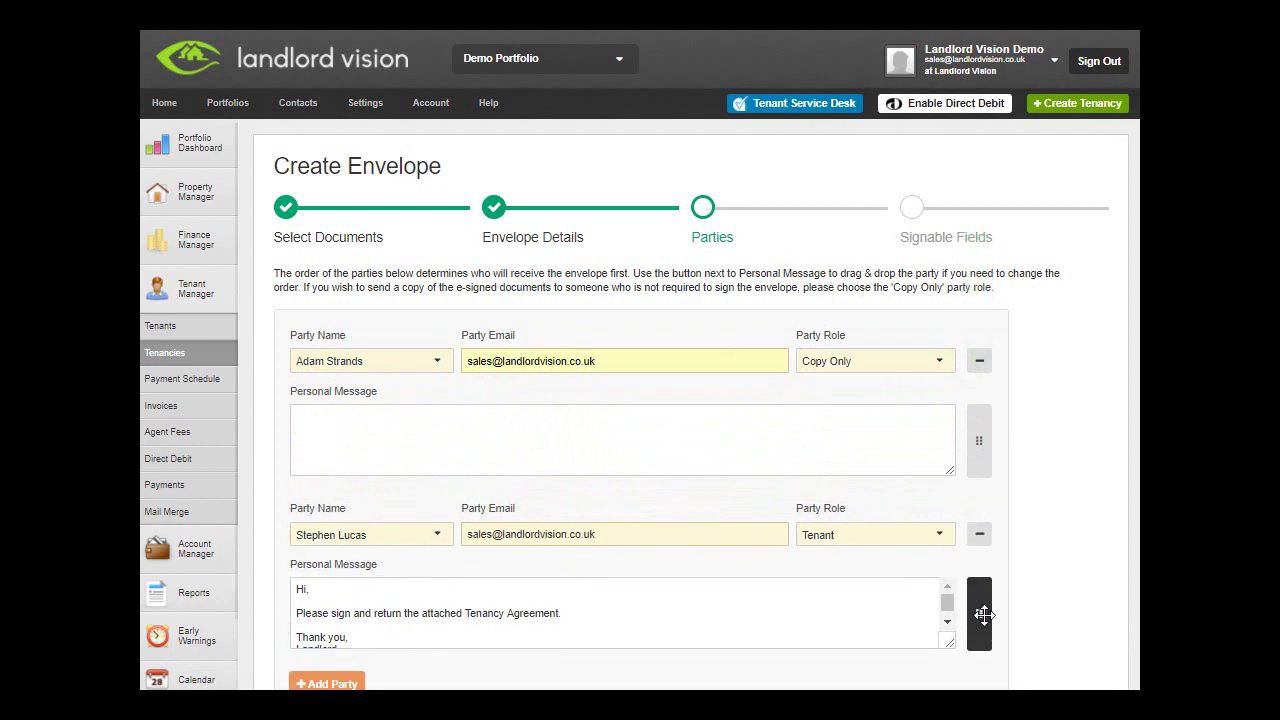
pyautogui.click(979, 364)
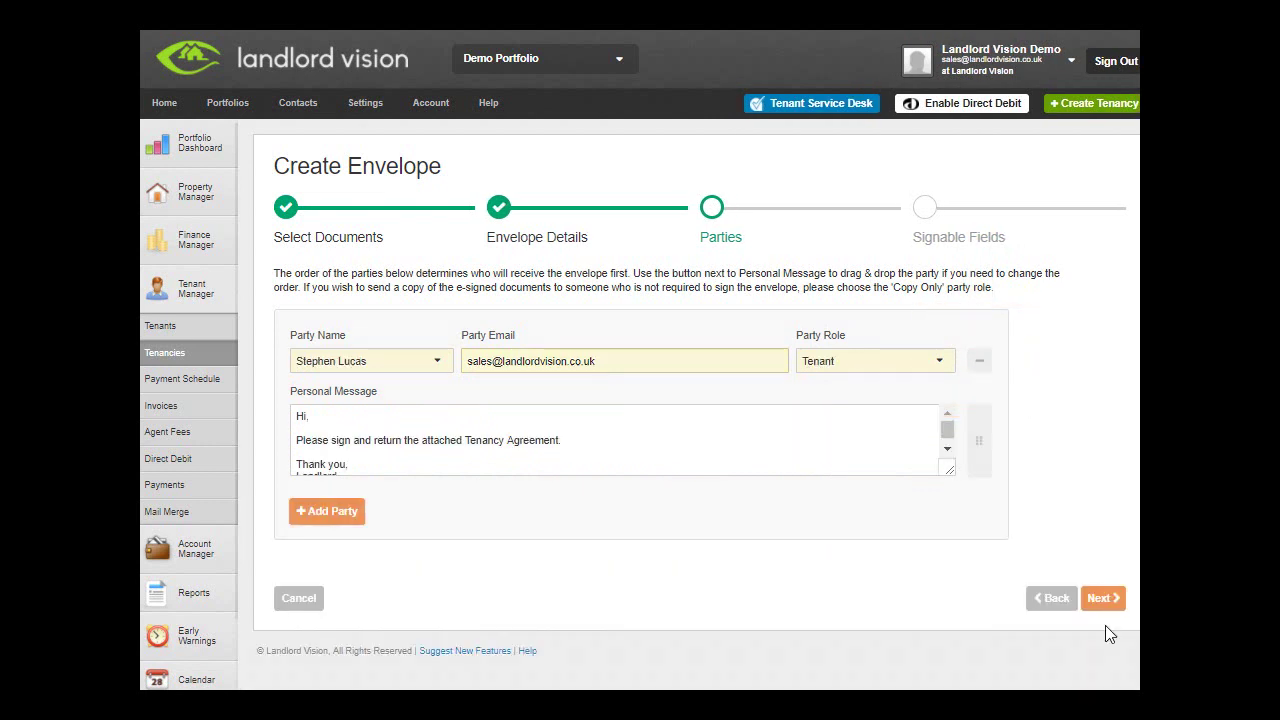
# Place a tenant field named 'Signature' on the Tenant signing line of the agreement.
pyautogui.click(1101, 598)
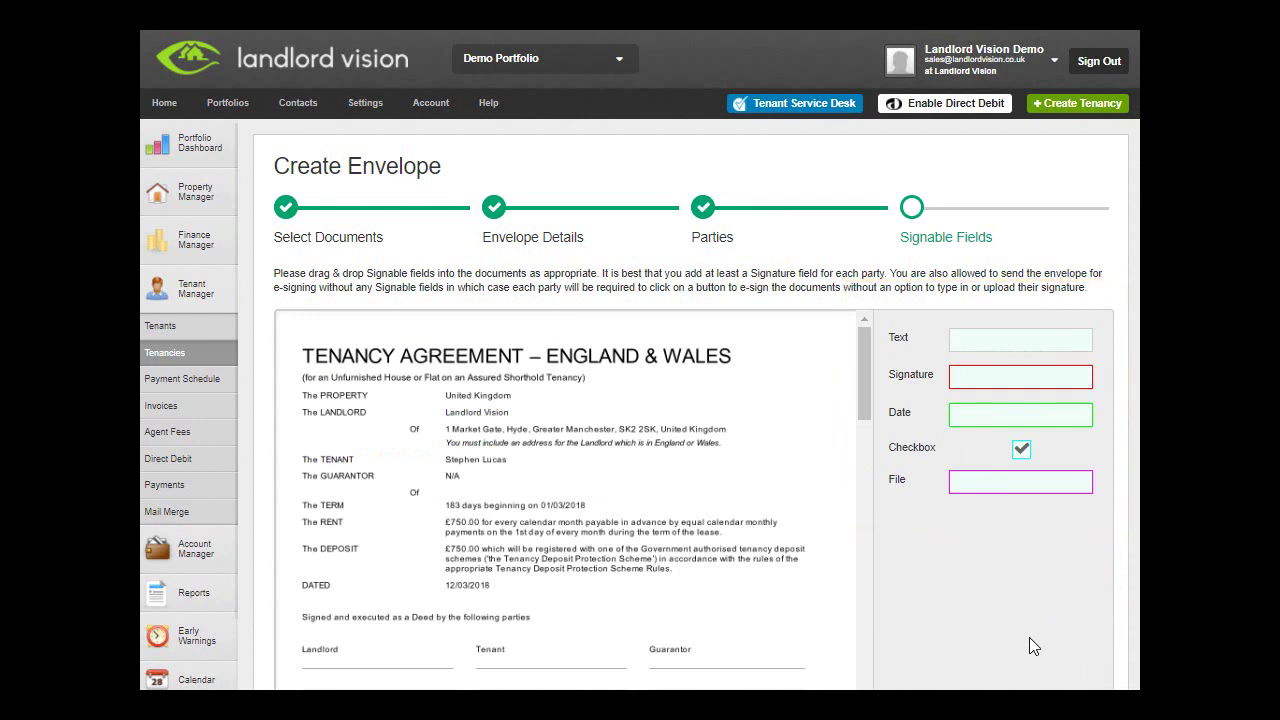
pyautogui.moveTo(865, 372); pyautogui.dragTo(869, 420)
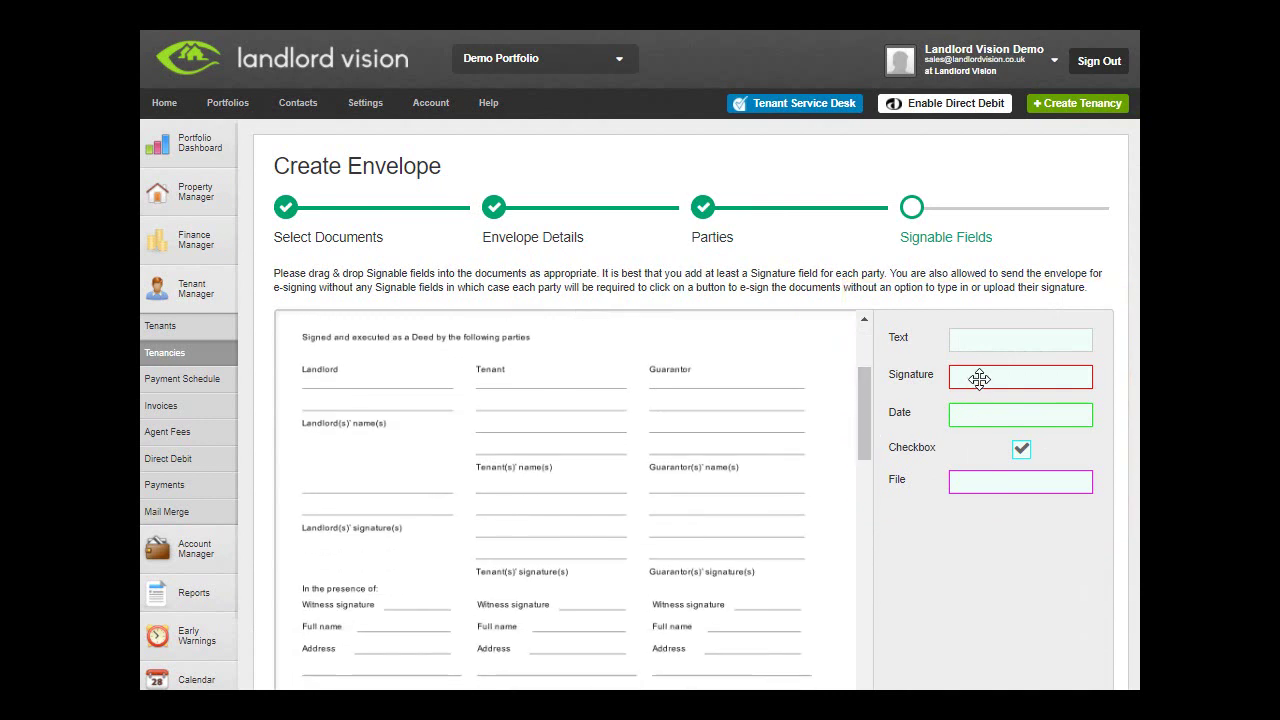
pyautogui.moveTo(979, 378); pyautogui.dragTo(518, 388)
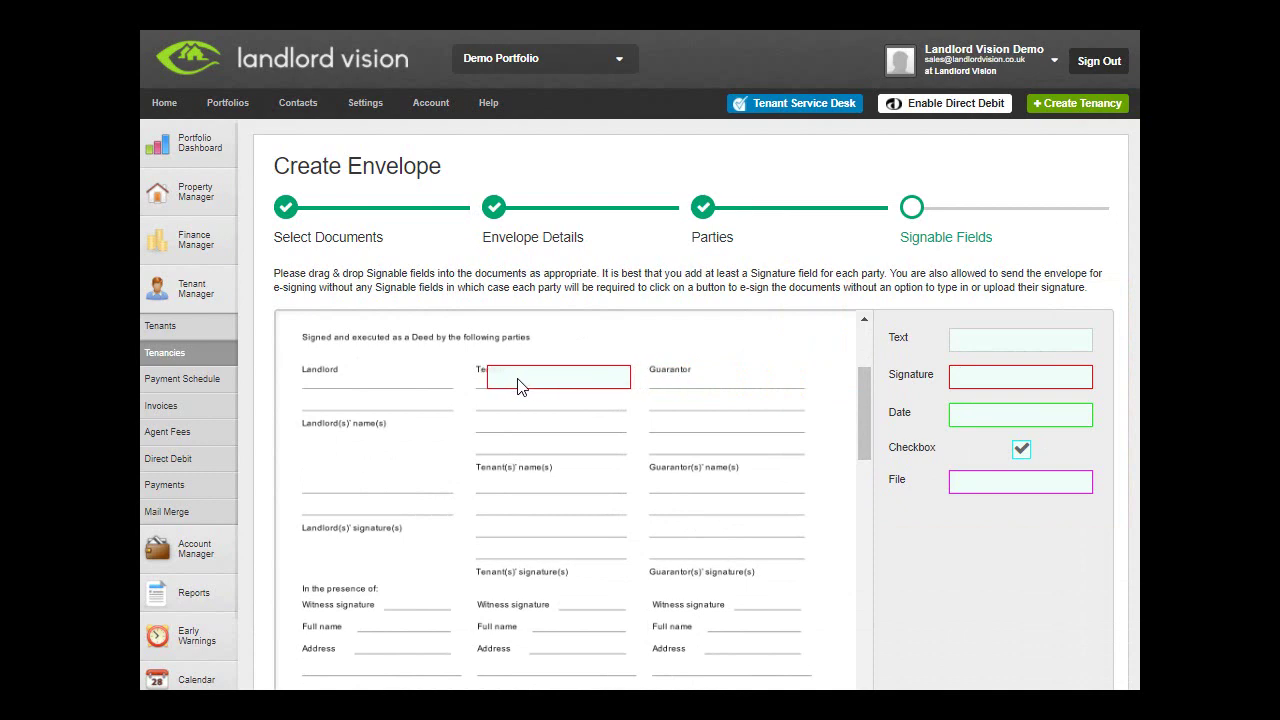
pyautogui.click(518, 383)
pyautogui.write('Si')
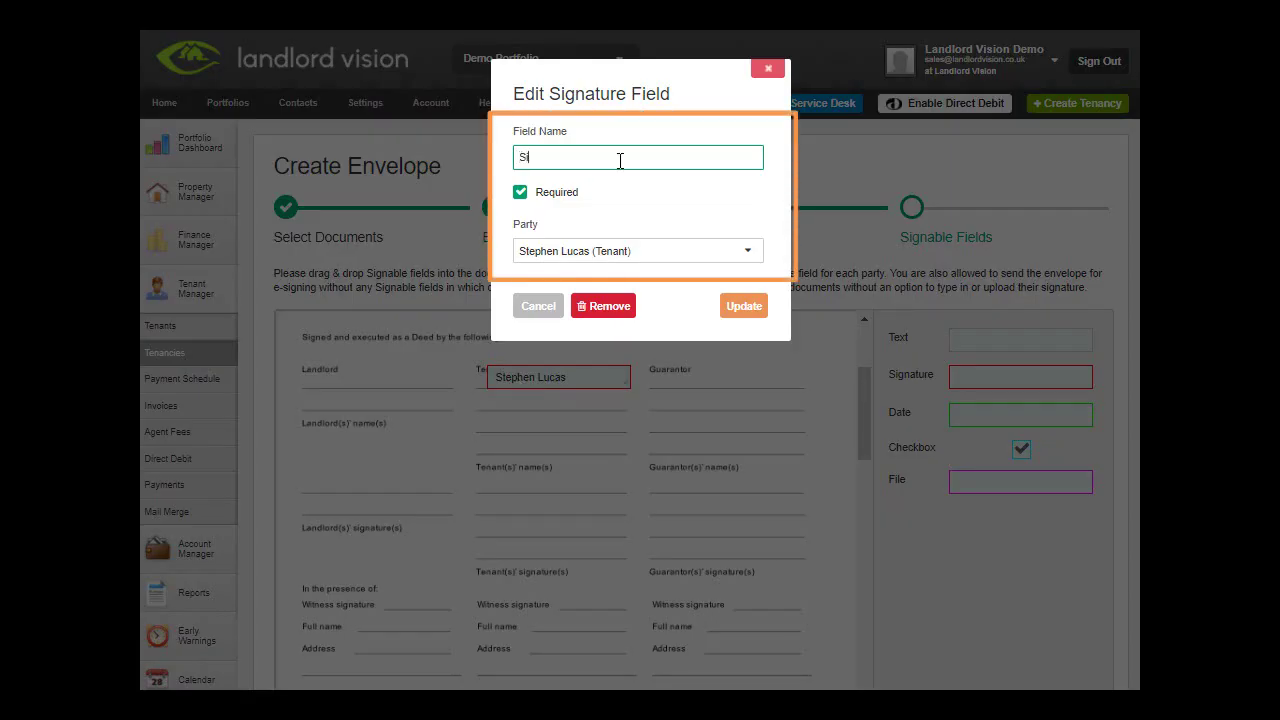
pyautogui.write('gnature')
pyautogui.click(733, 310)
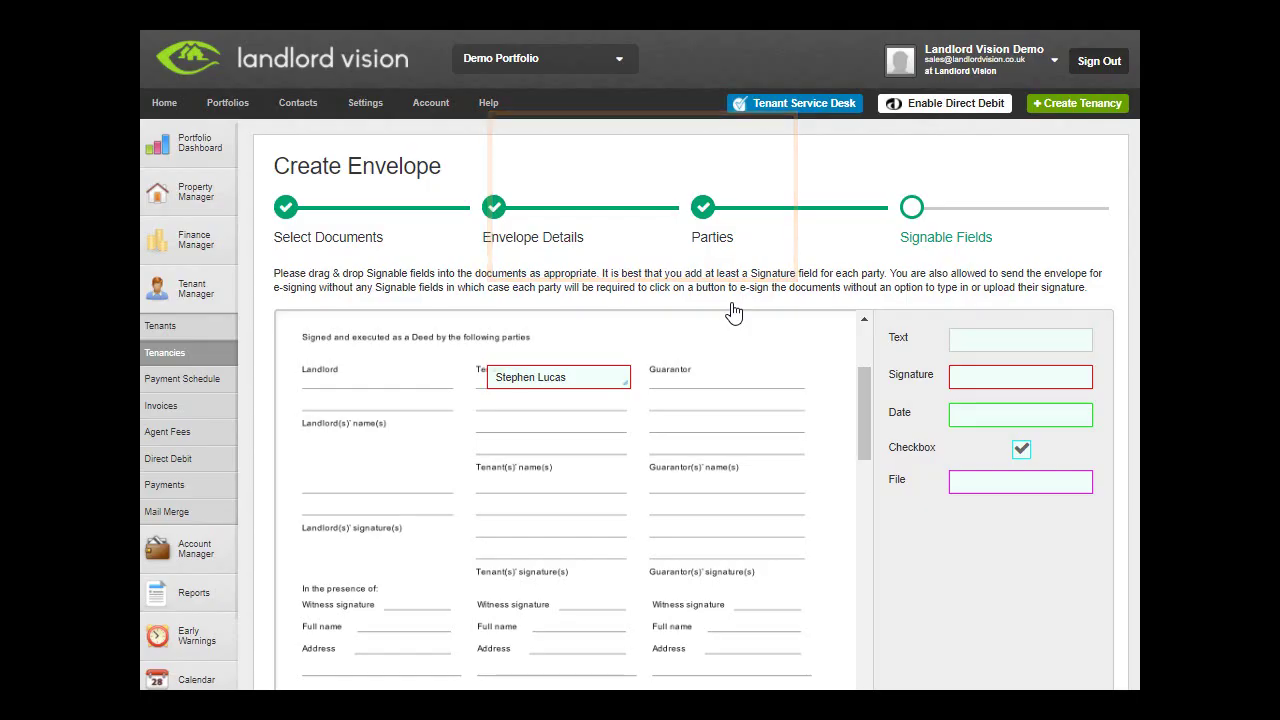
pyautogui.scroll(-3, 640, 360)
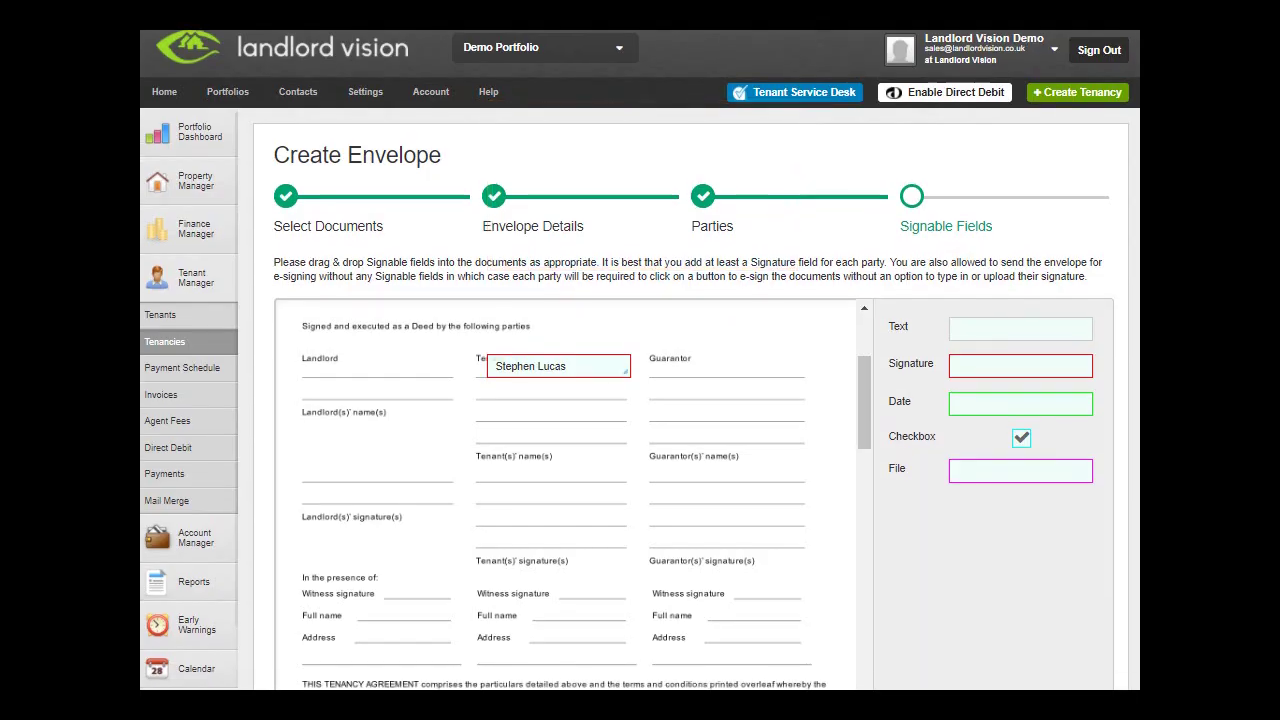
pyautogui.scroll(-2, 640, 360)
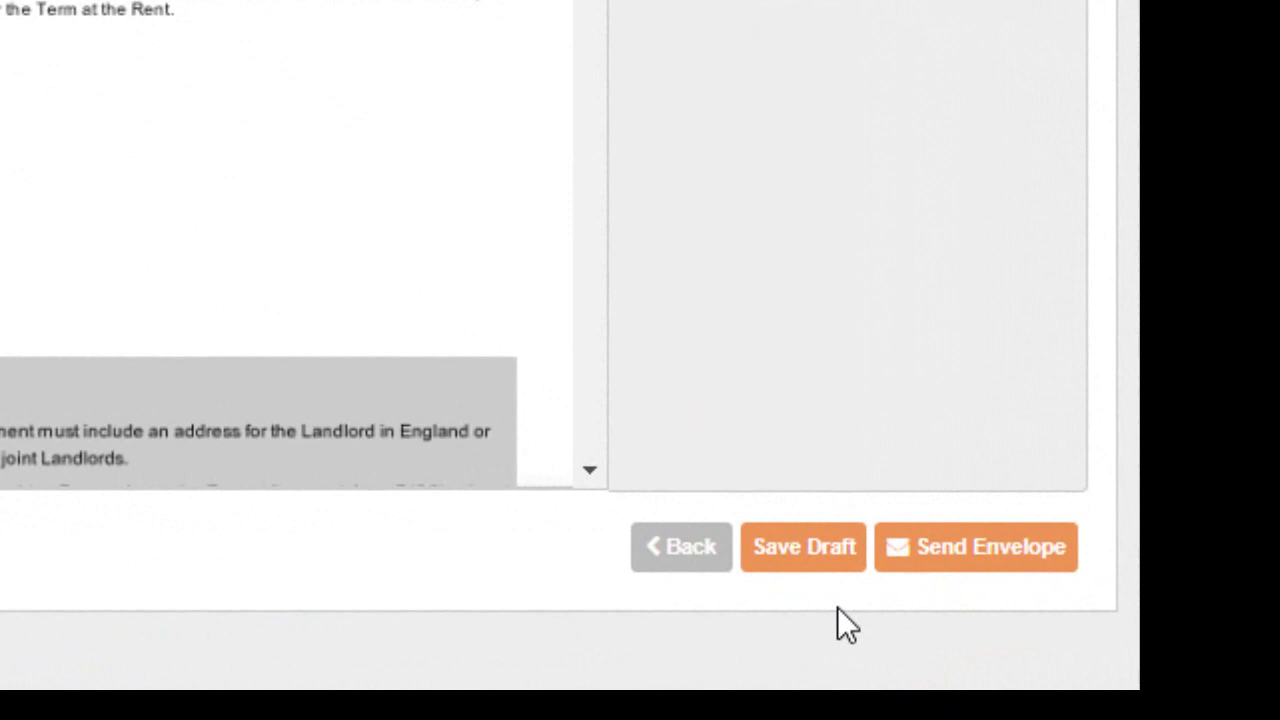
# Send the envelope and select the access password in Signable's Outlook email.
pyautogui.click(1006, 556)
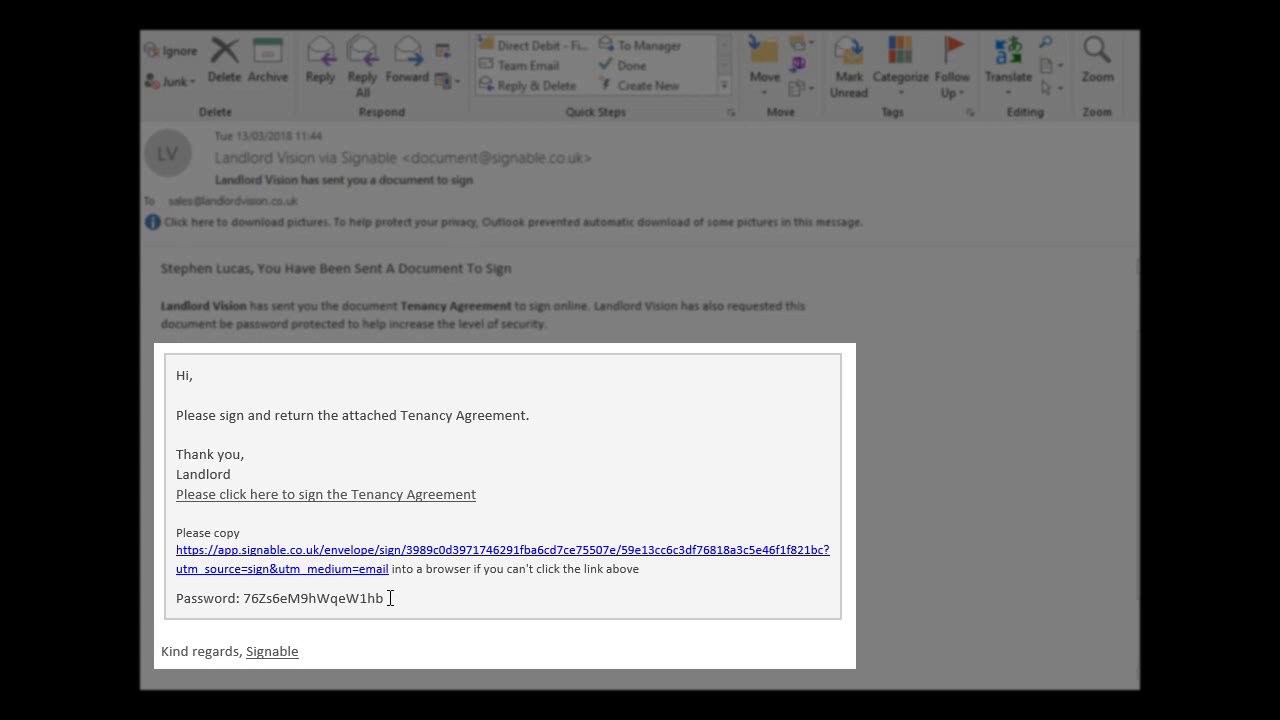
pyautogui.moveTo(388, 598); pyautogui.dragTo(246, 594)
pyautogui.hotkey('ctrl', 'c')
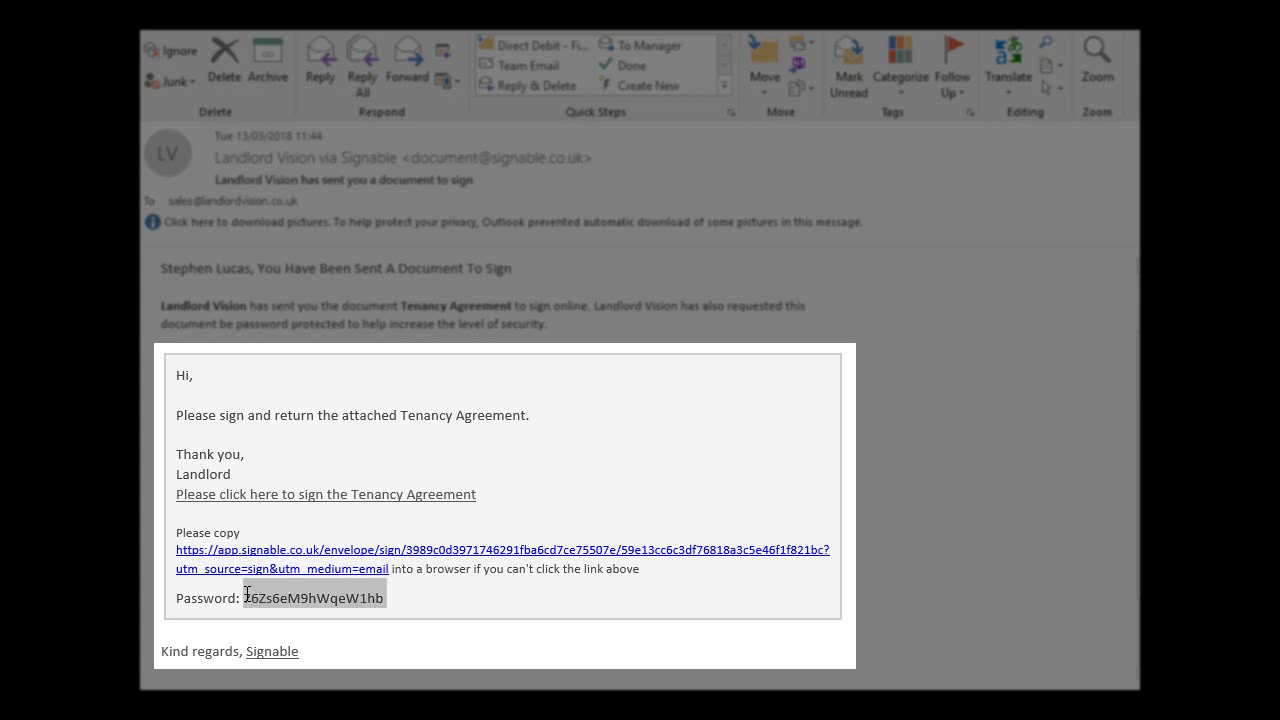
# Open the signing link and unlock the Tenancy Agreement with the pasted password.
pyautogui.click(297, 498)
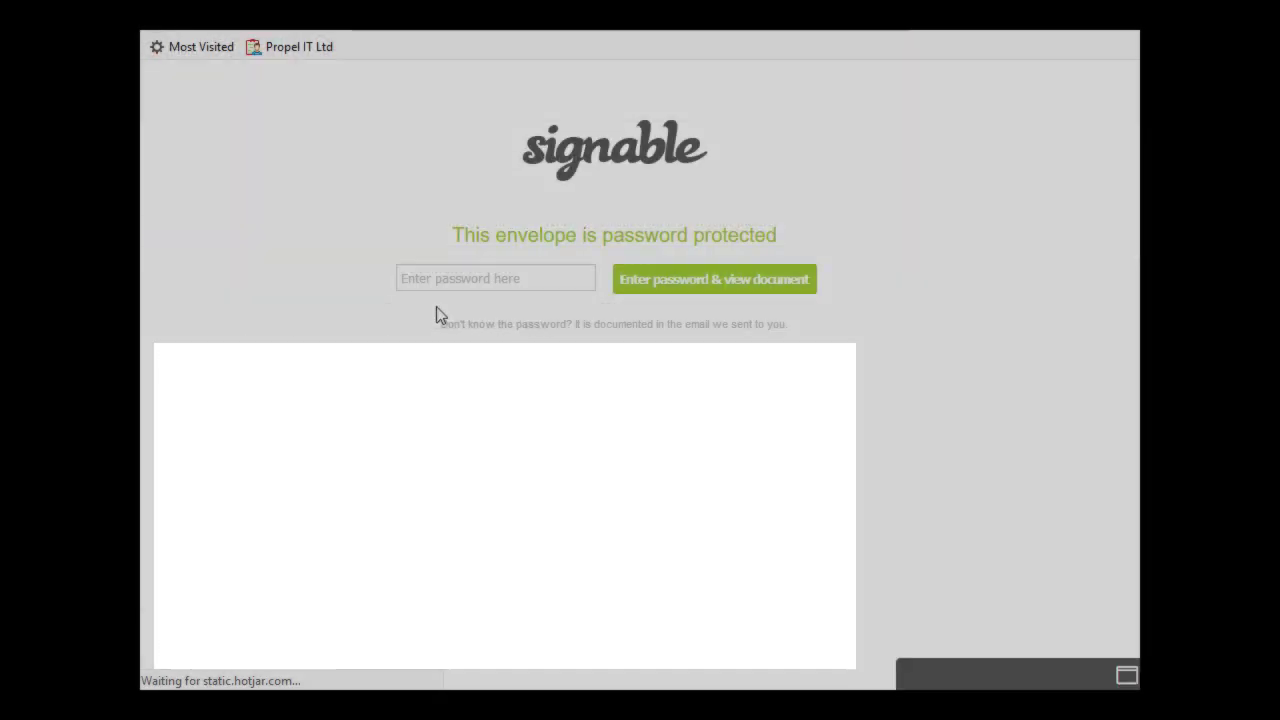
pyautogui.click(437, 278)
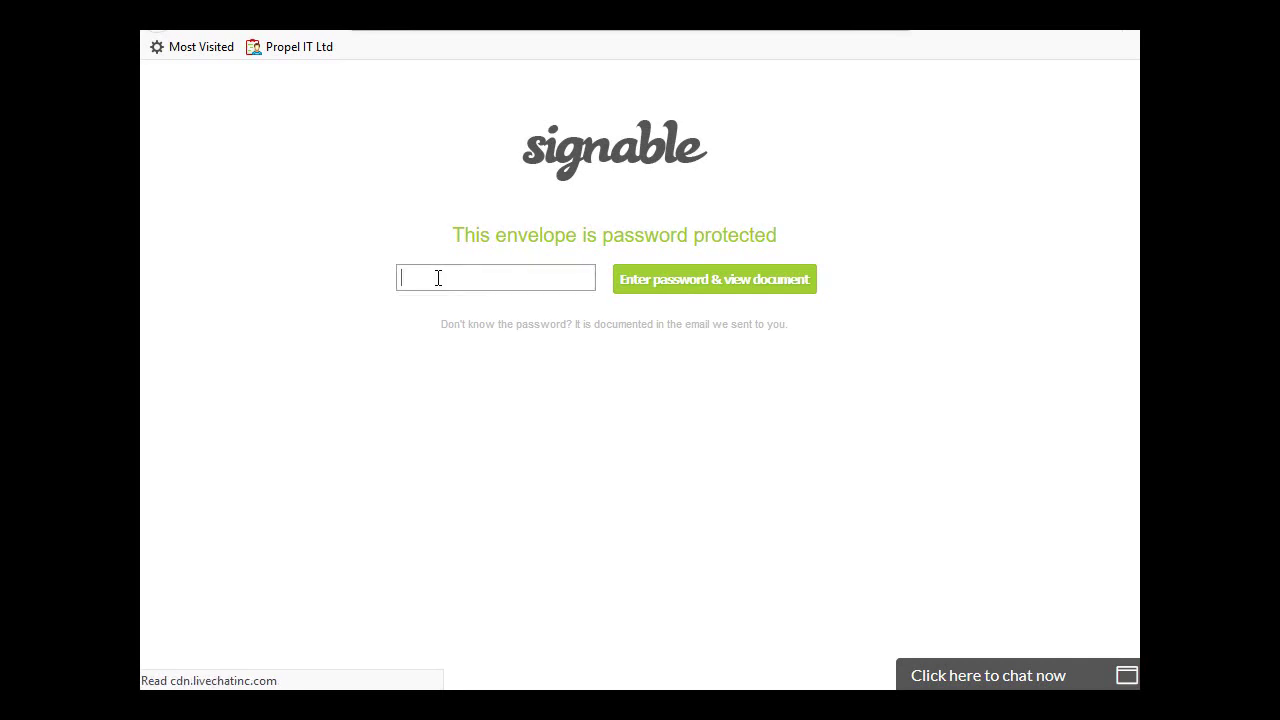
pyautogui.hotkey('ctrl', 'v')
pyautogui.click(686, 290)
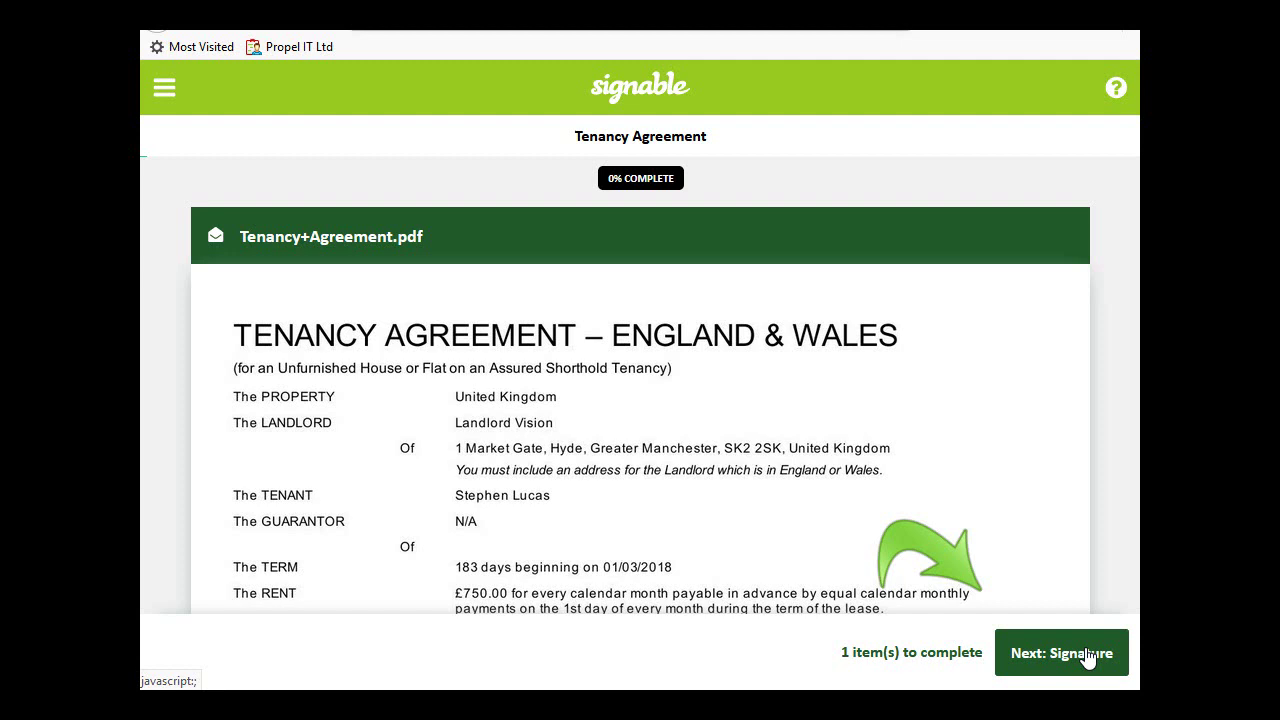
# Type the tenant's name as the signature on the Tenant field and confirm it.
pyautogui.click(1088, 655)
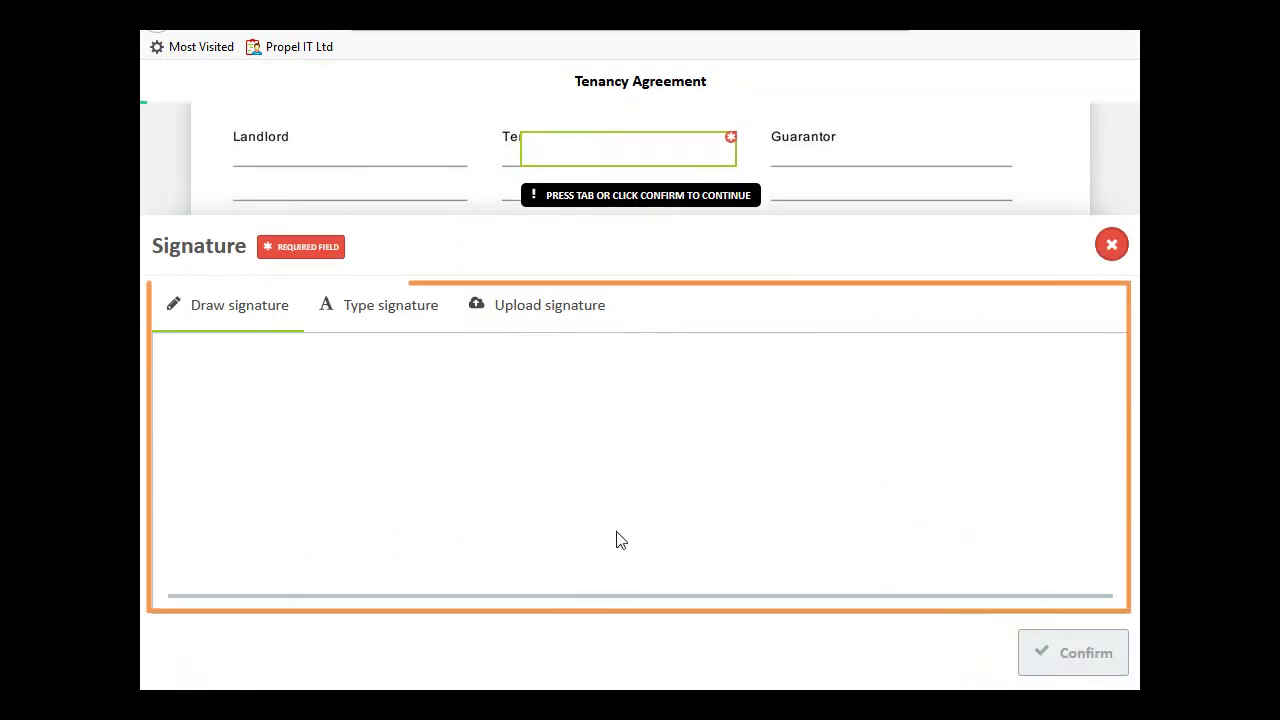
pyautogui.click(357, 308)
pyautogui.write('S')
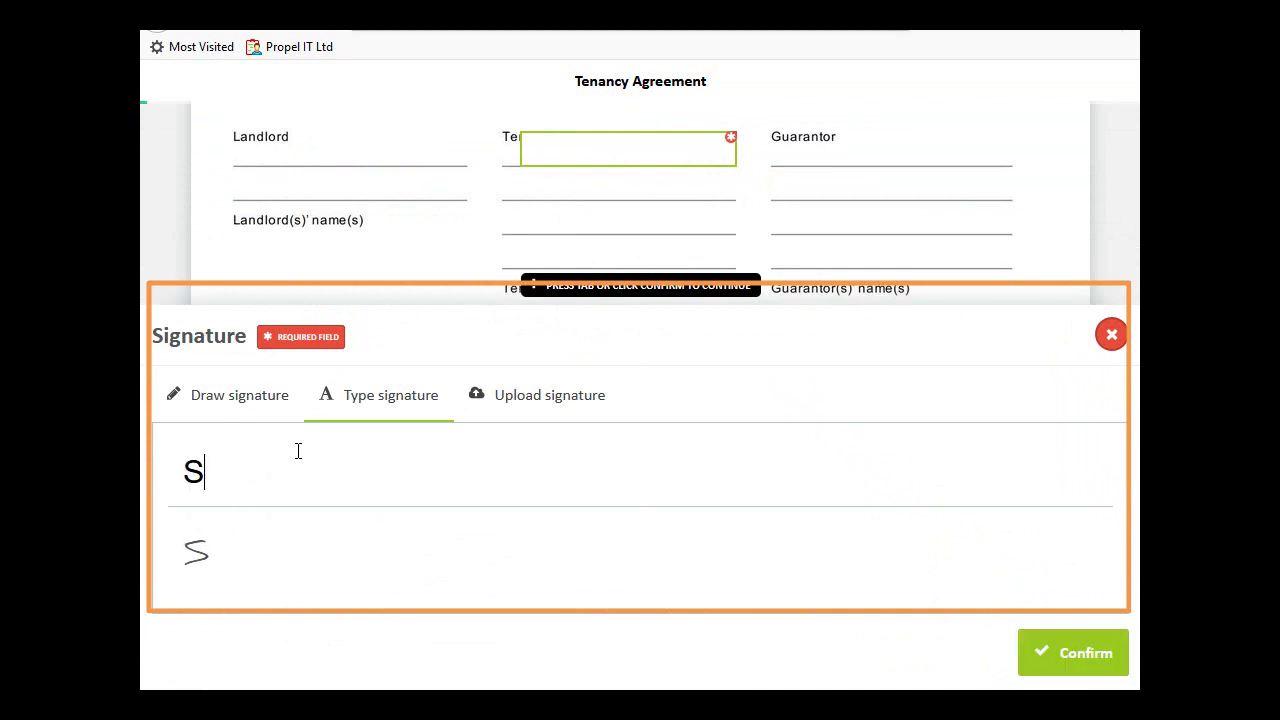
pyautogui.write(' Lucas')
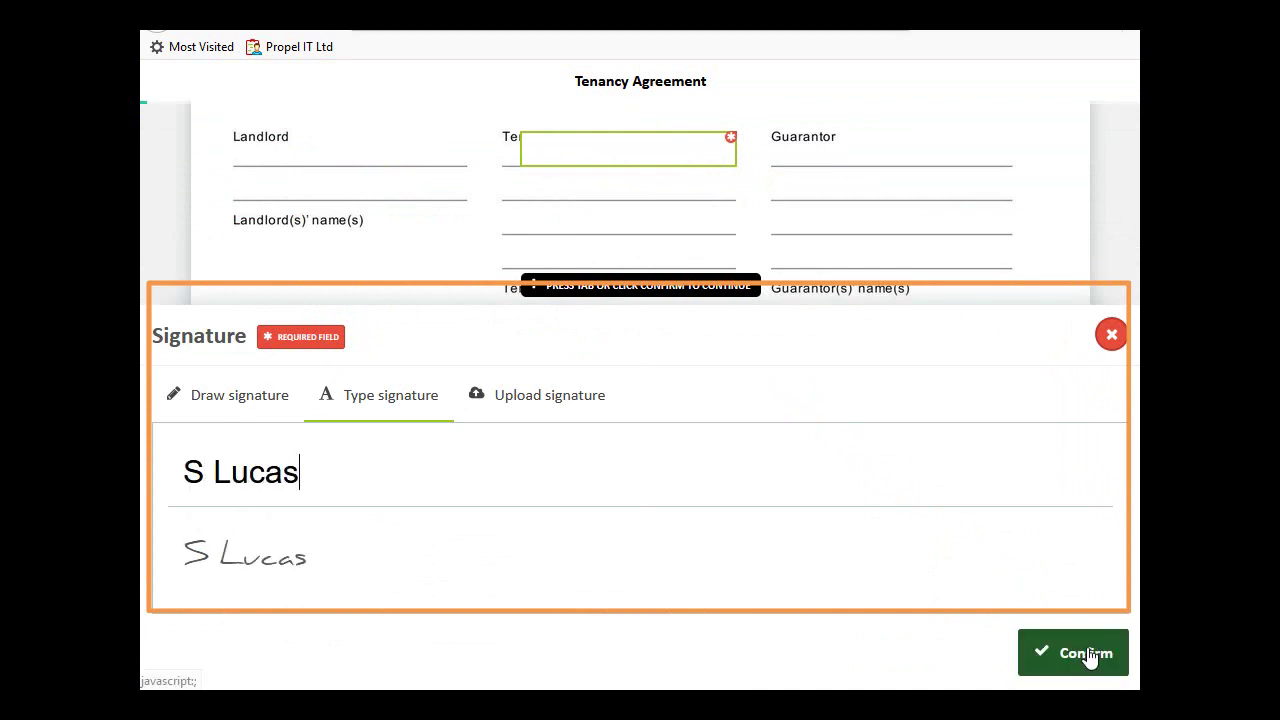
pyautogui.click(1088, 654)
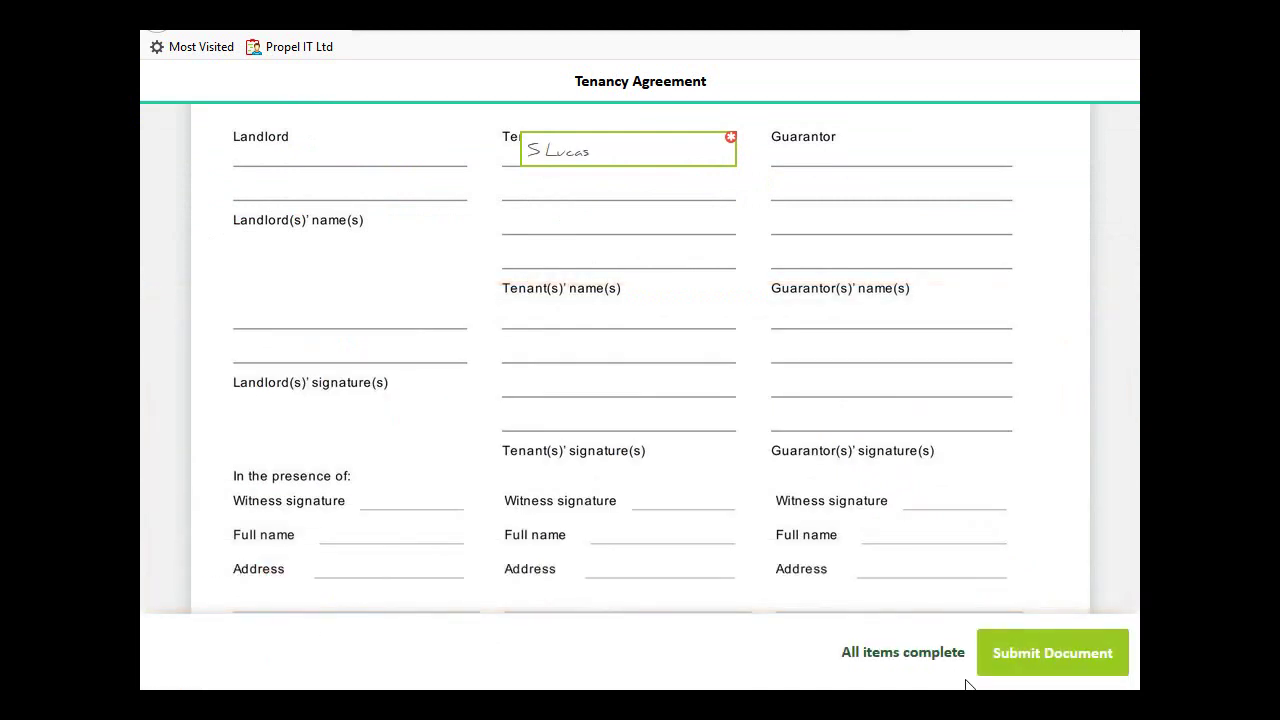
# Submit the signed agreement and download the Completed envelope's signed PDF.
pyautogui.click(1040, 657)
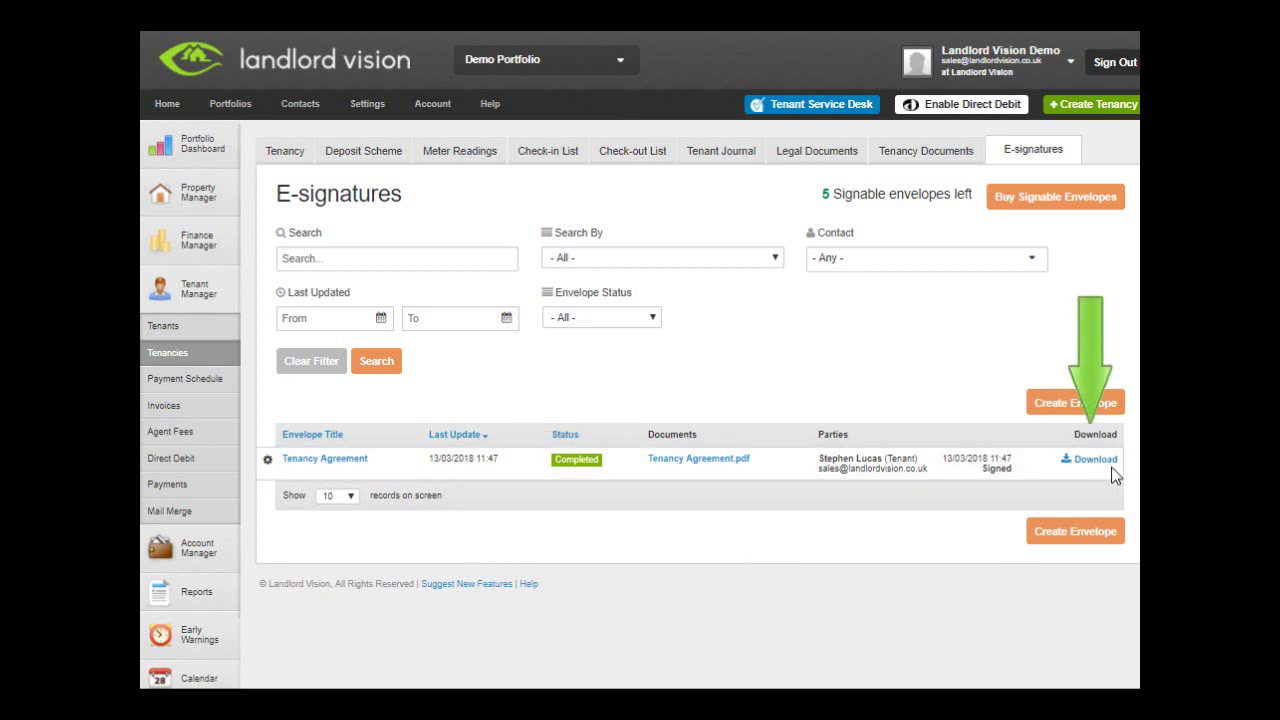
pyautogui.click(1095, 459)
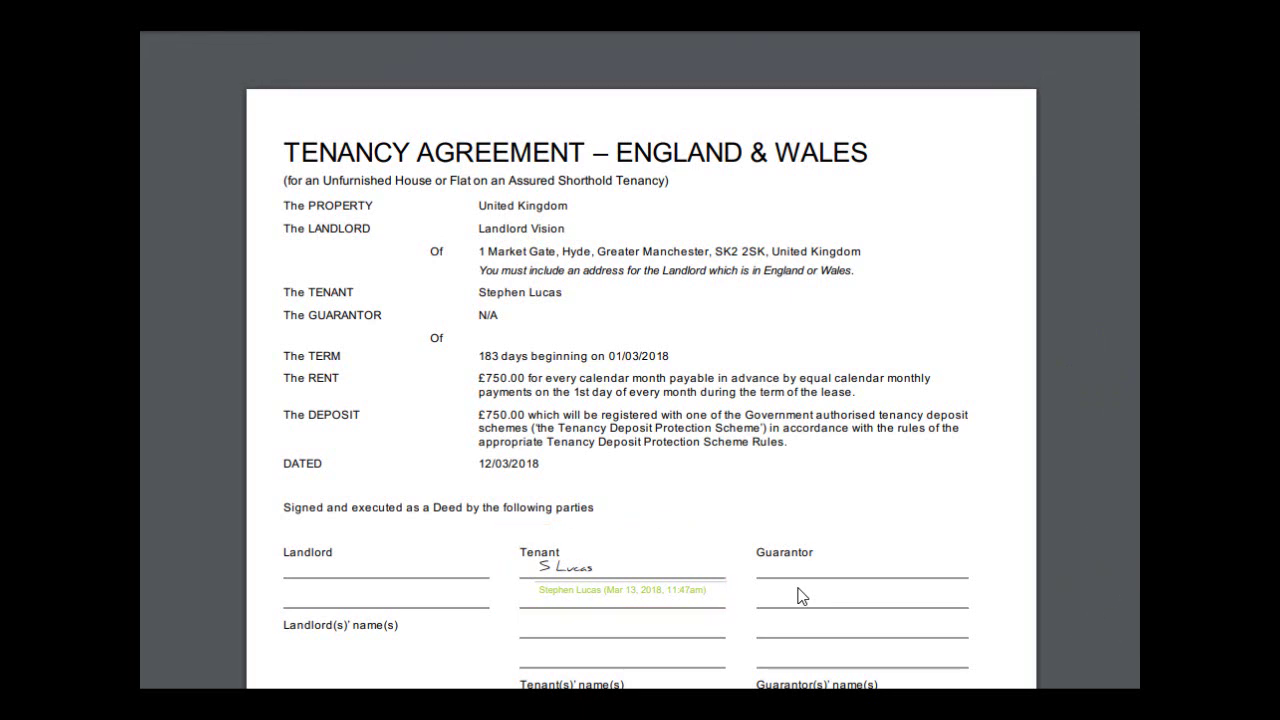
# Scroll through the signed Tenancy Agreement PDF to the page 6 Signable audit-trail log.
pyautogui.scroll(-5, 800, 596)
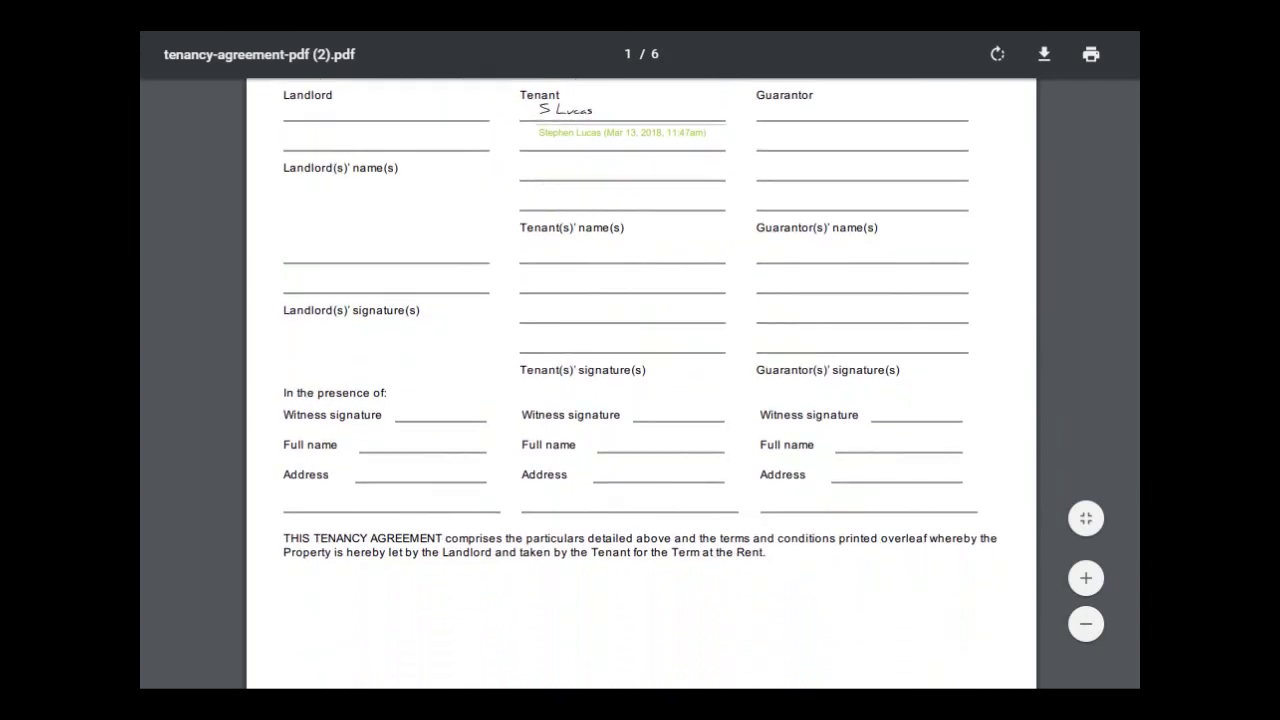
pyautogui.scroll(-10, 640, 384)
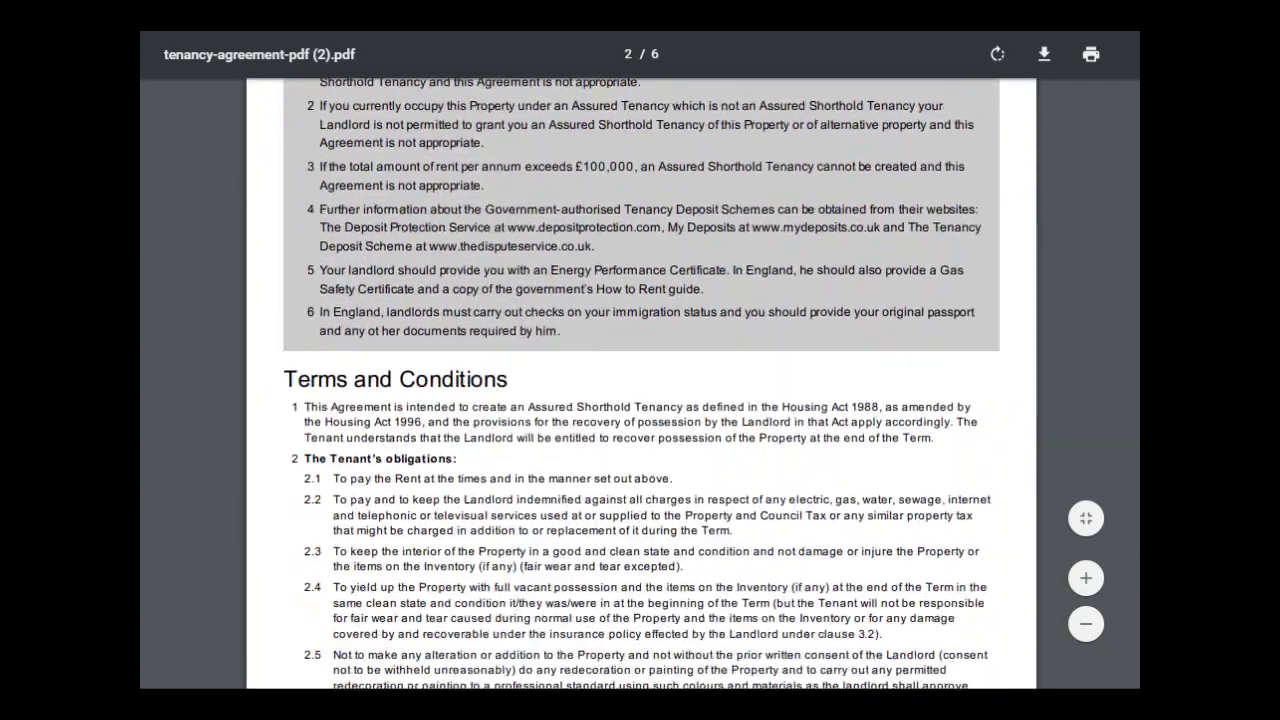
pyautogui.scroll(-20, 640, 384)
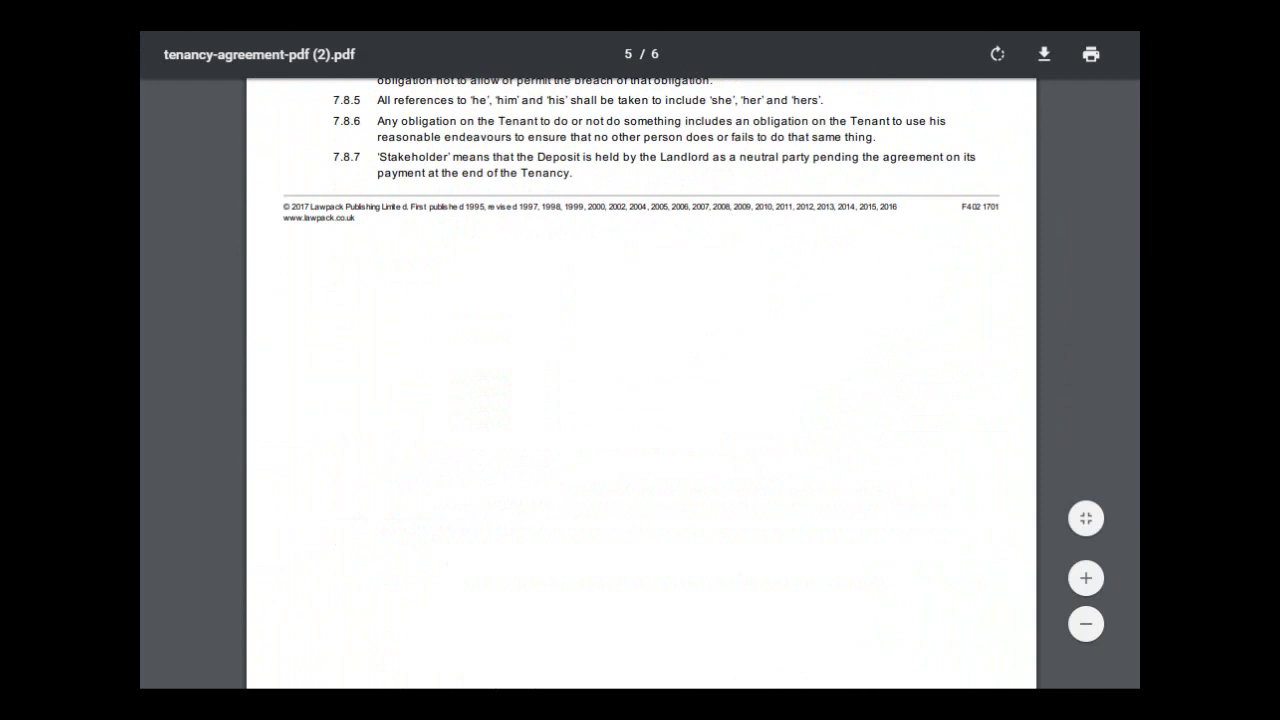
pyautogui.scroll(-10, 640, 384)
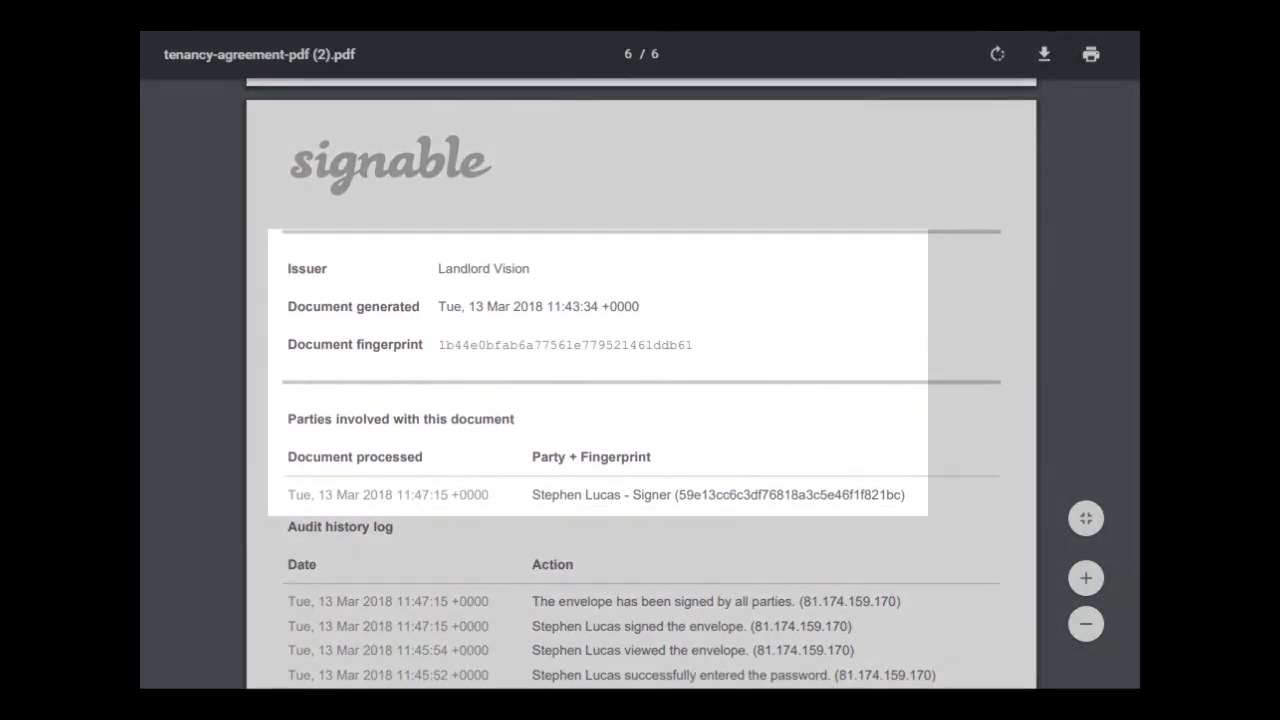
pyautogui.scroll(-1, 640, 384)
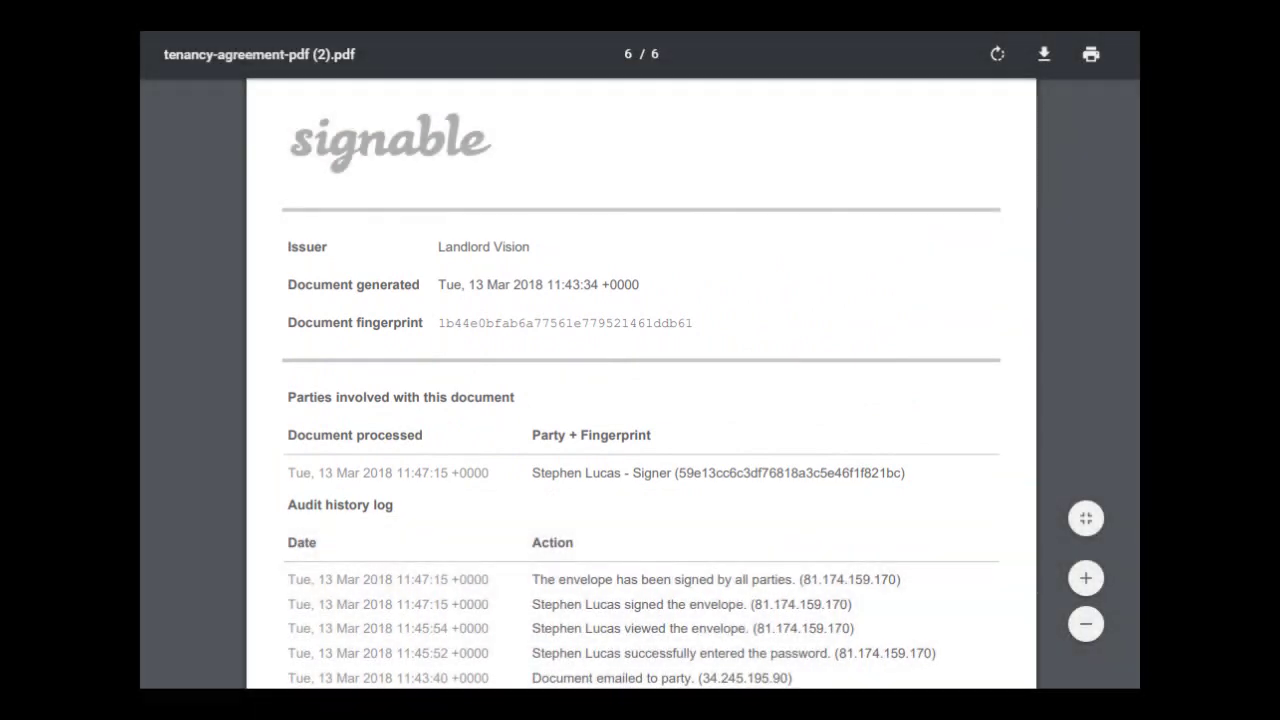
pyautogui.scroll(-2, 640, 384)
pyautogui.scroll(-4, 640, 384)
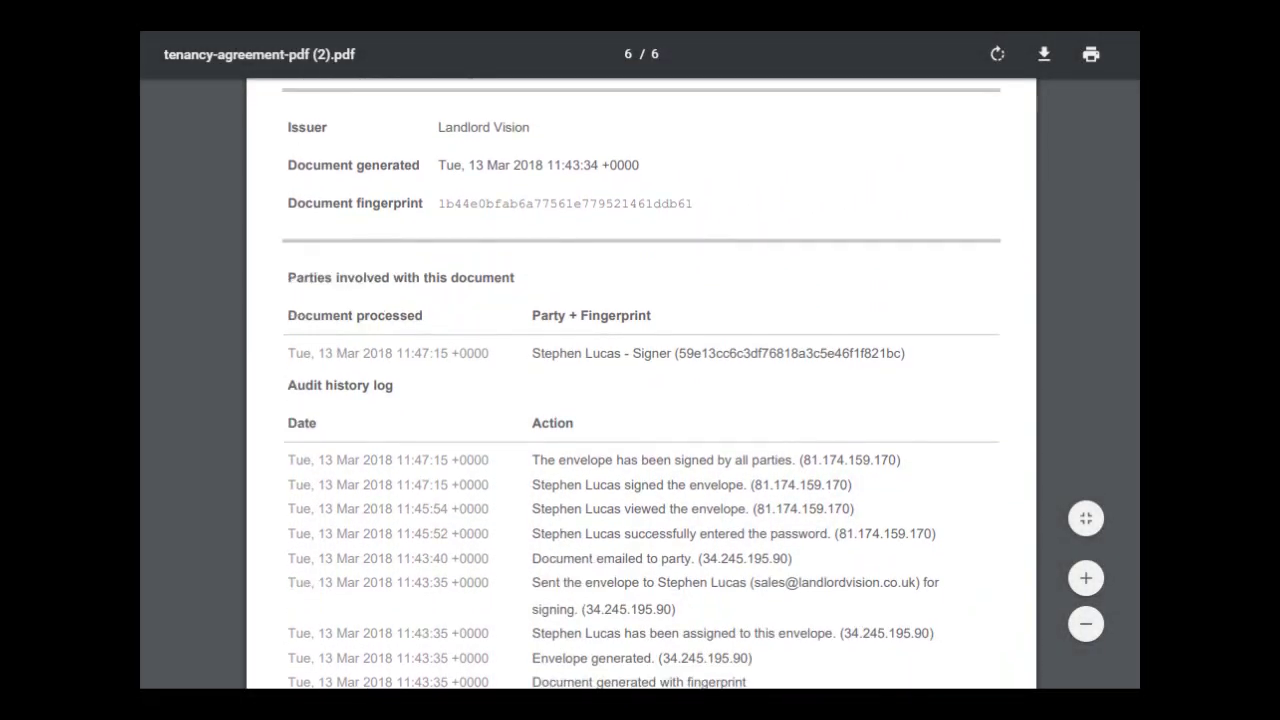